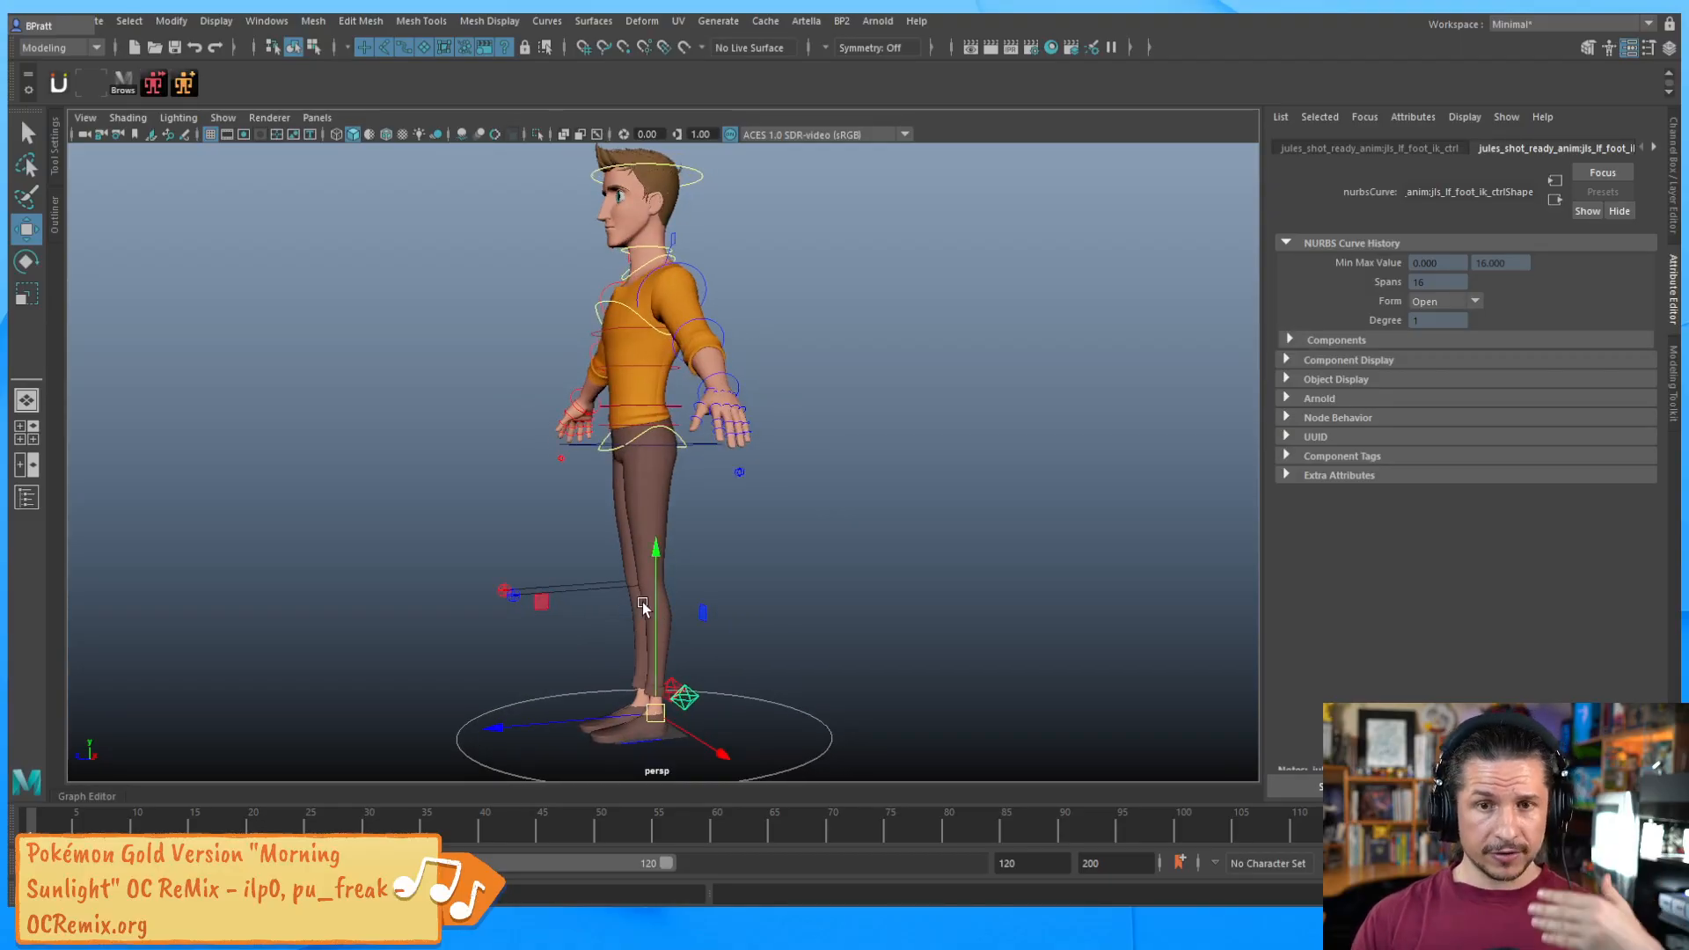
Raise the left foot IK control up and forward so the character's left knee bends.
middle_click_drag(545, 605, 452, 438)
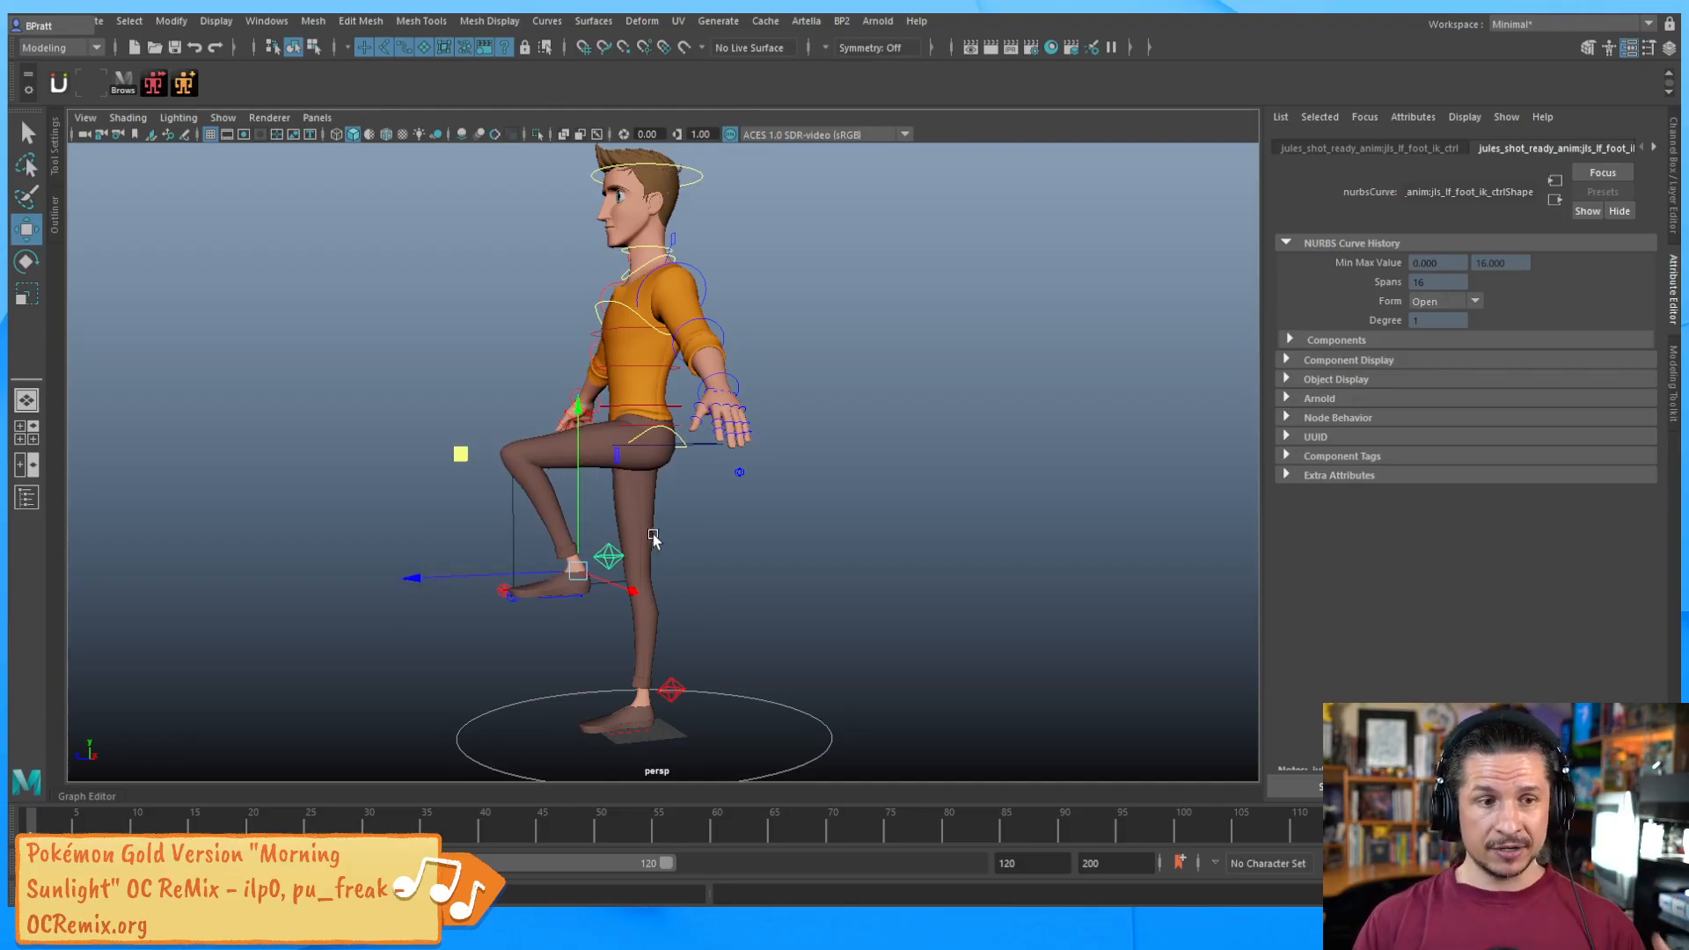
left_click_drag(640, 646, 560, 650, "alt")
middle_click_drag(619, 607, 655, 597, "alt")
right_click_drag(655, 596, 859, 574, "alt")
Turn on Bend Bows for the left leg control and move two upper-leg bend controls to arch the thigh.
left_click(538, 674)
left_click(576, 625)
left_click(1675, 194)
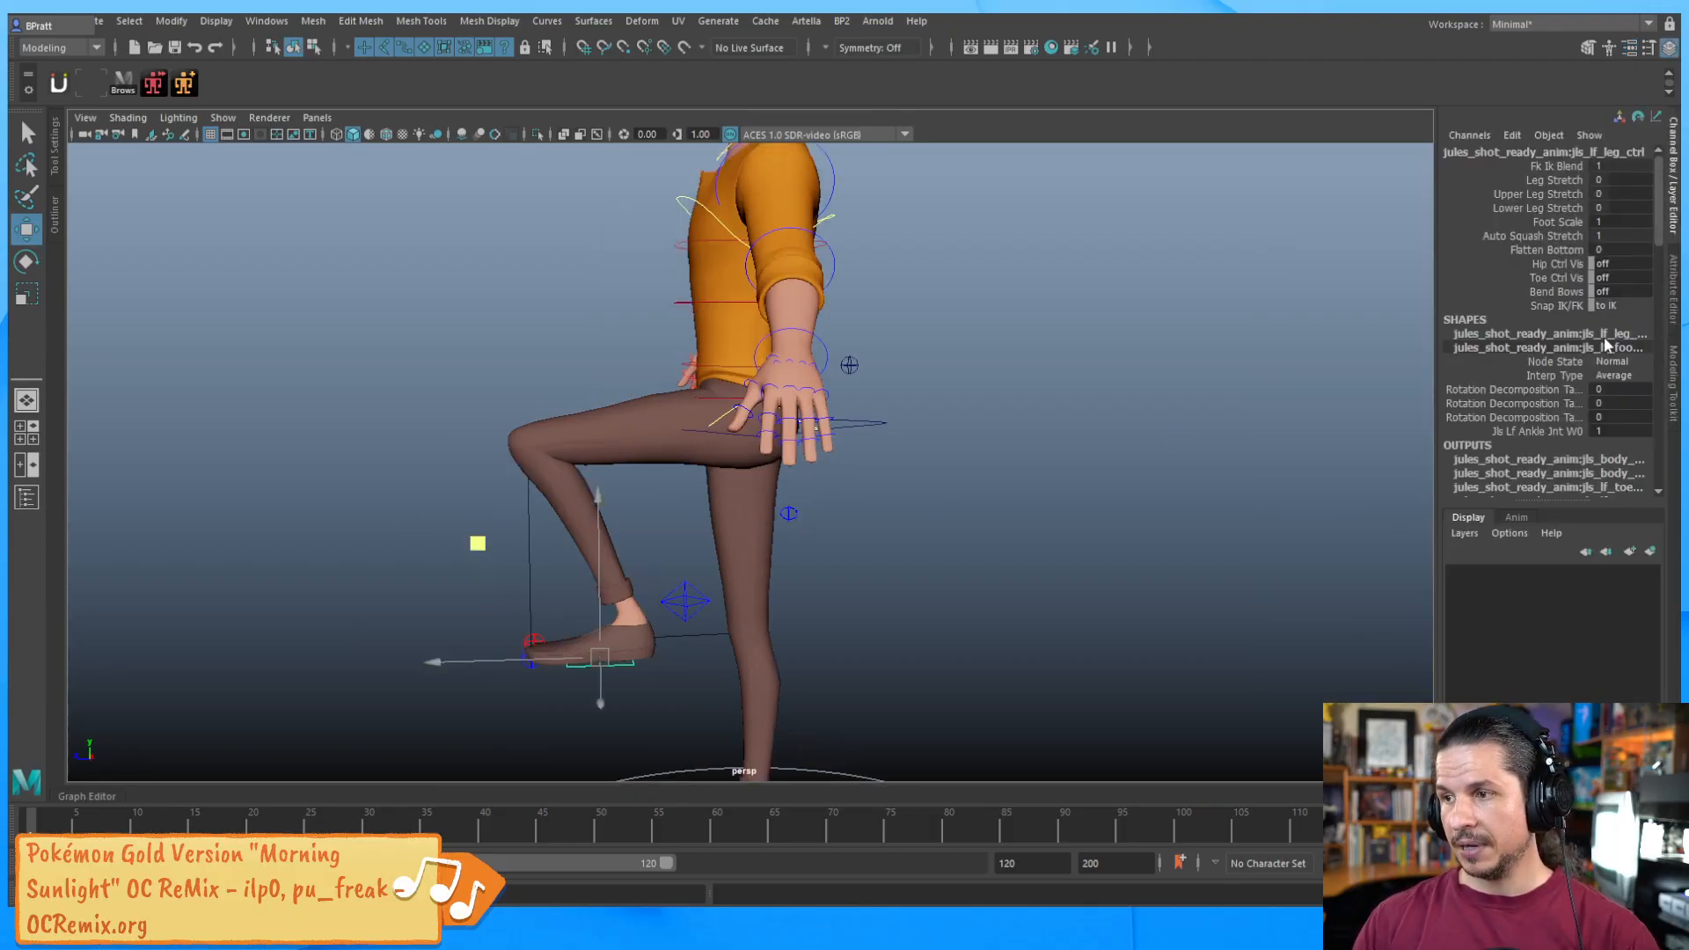
left_click(1623, 290)
type("1")
key("Return")
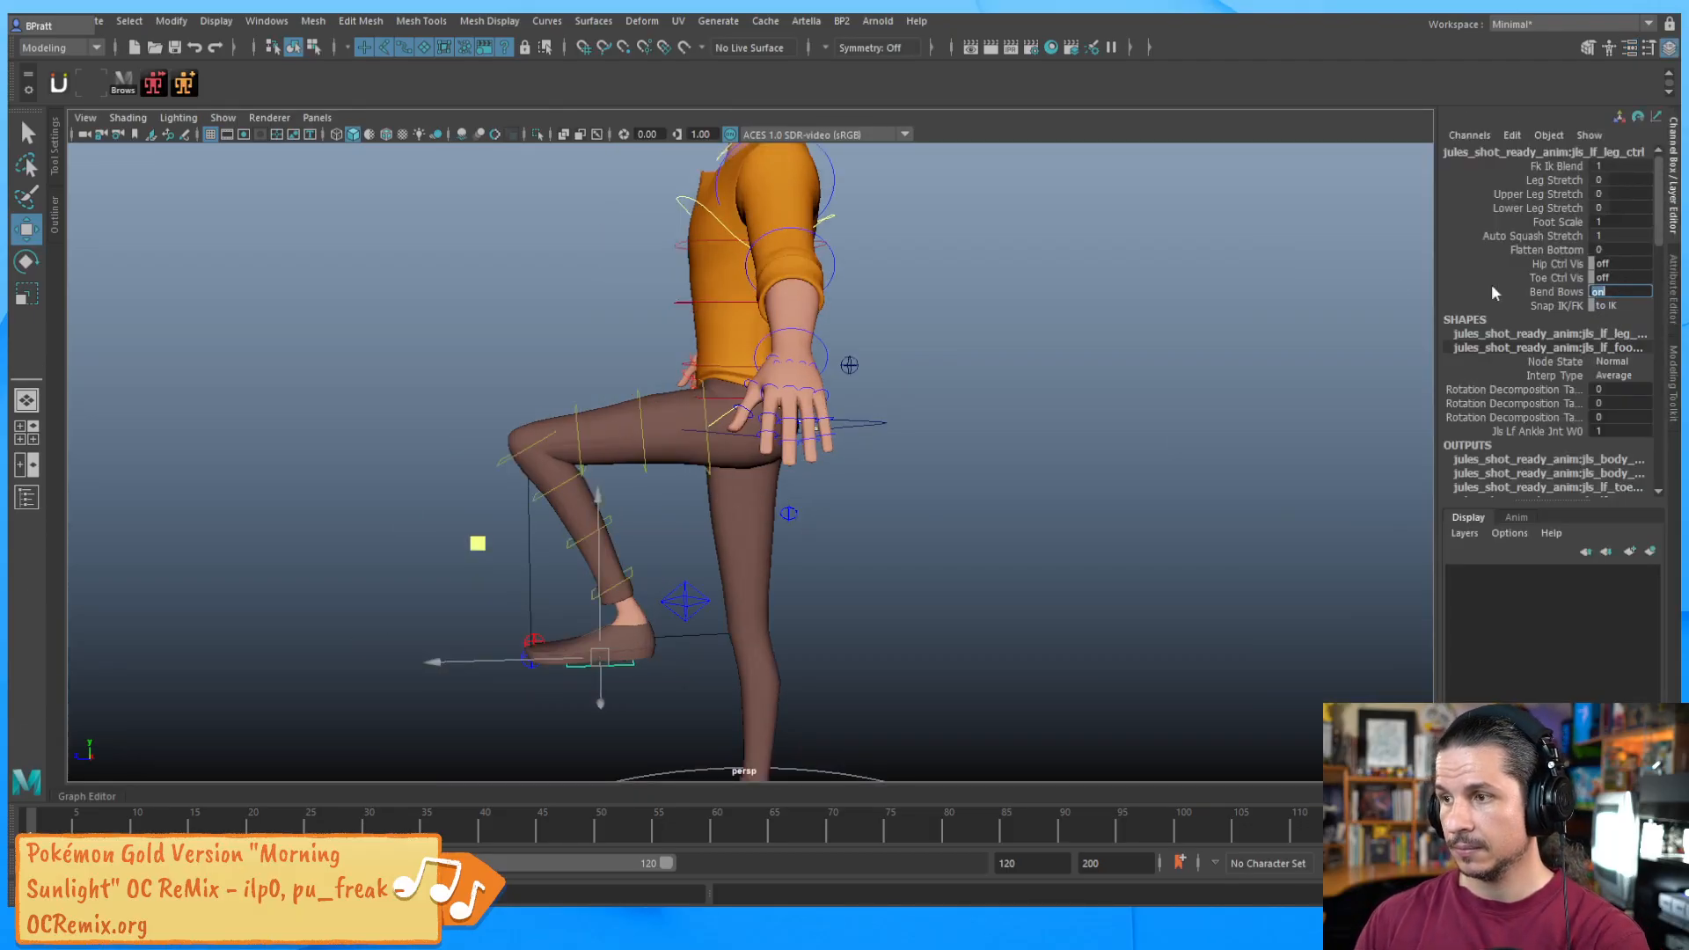
left_click_drag(613, 387, 648, 439)
left_click_drag(620, 384, 557, 408)
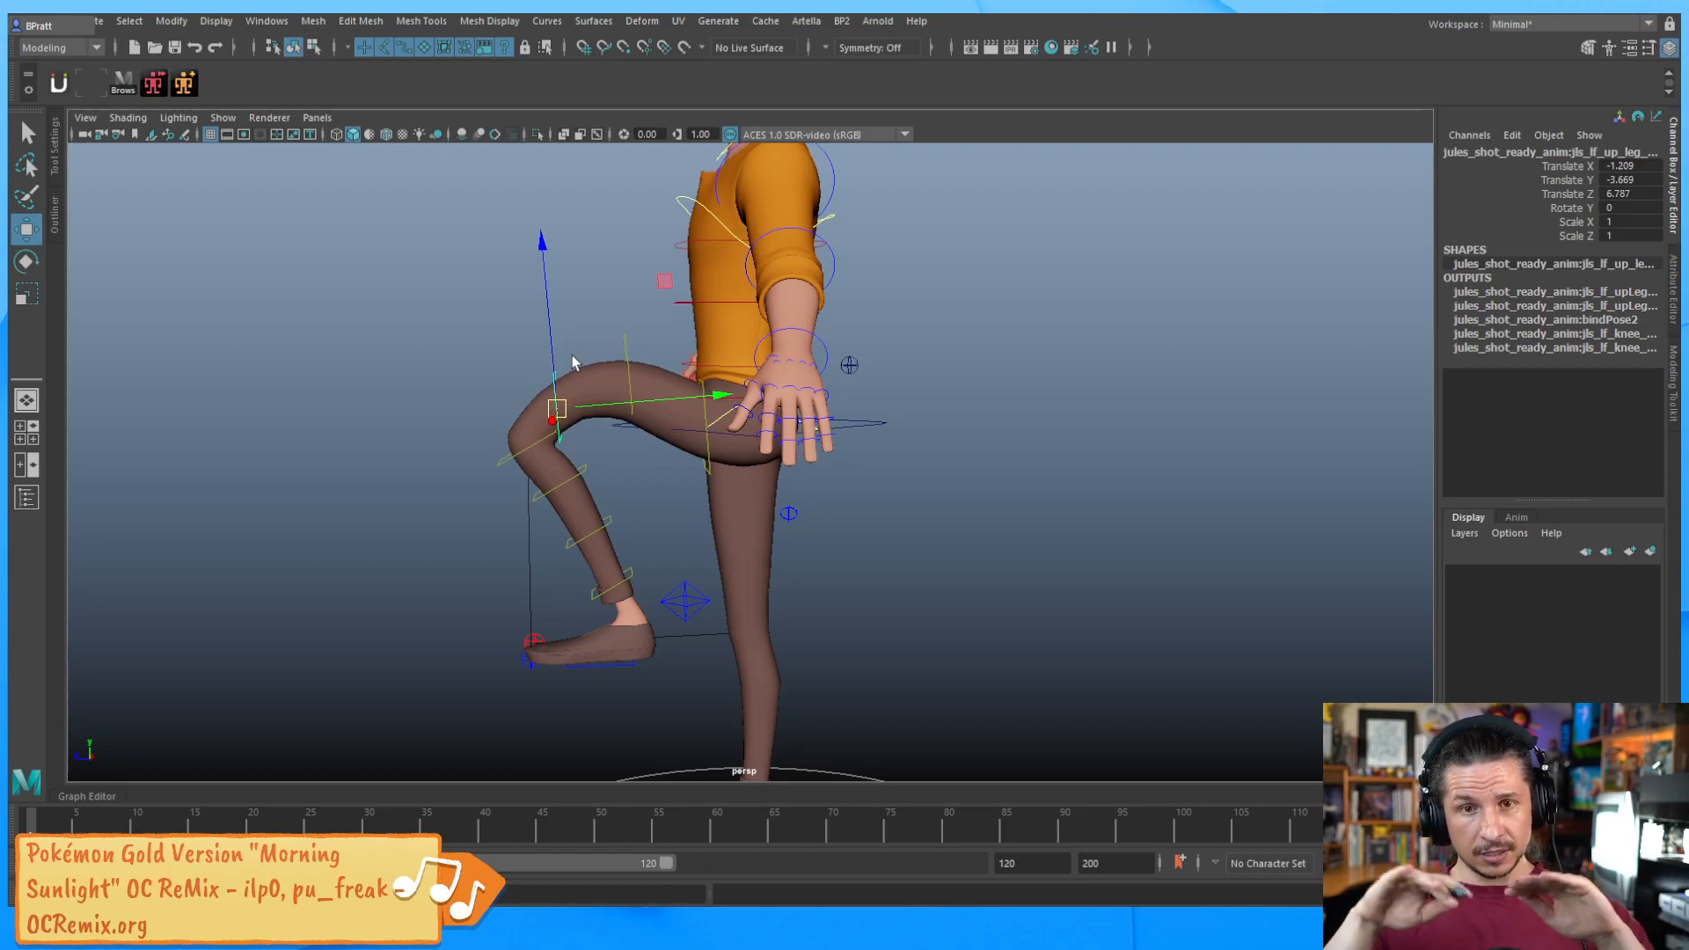
Undo the thigh bends, the Bend Bows change and the left foot move.
key("ctrl+z")
key("ctrl+z")
key("ctrl+z")
key("ctrl+z")
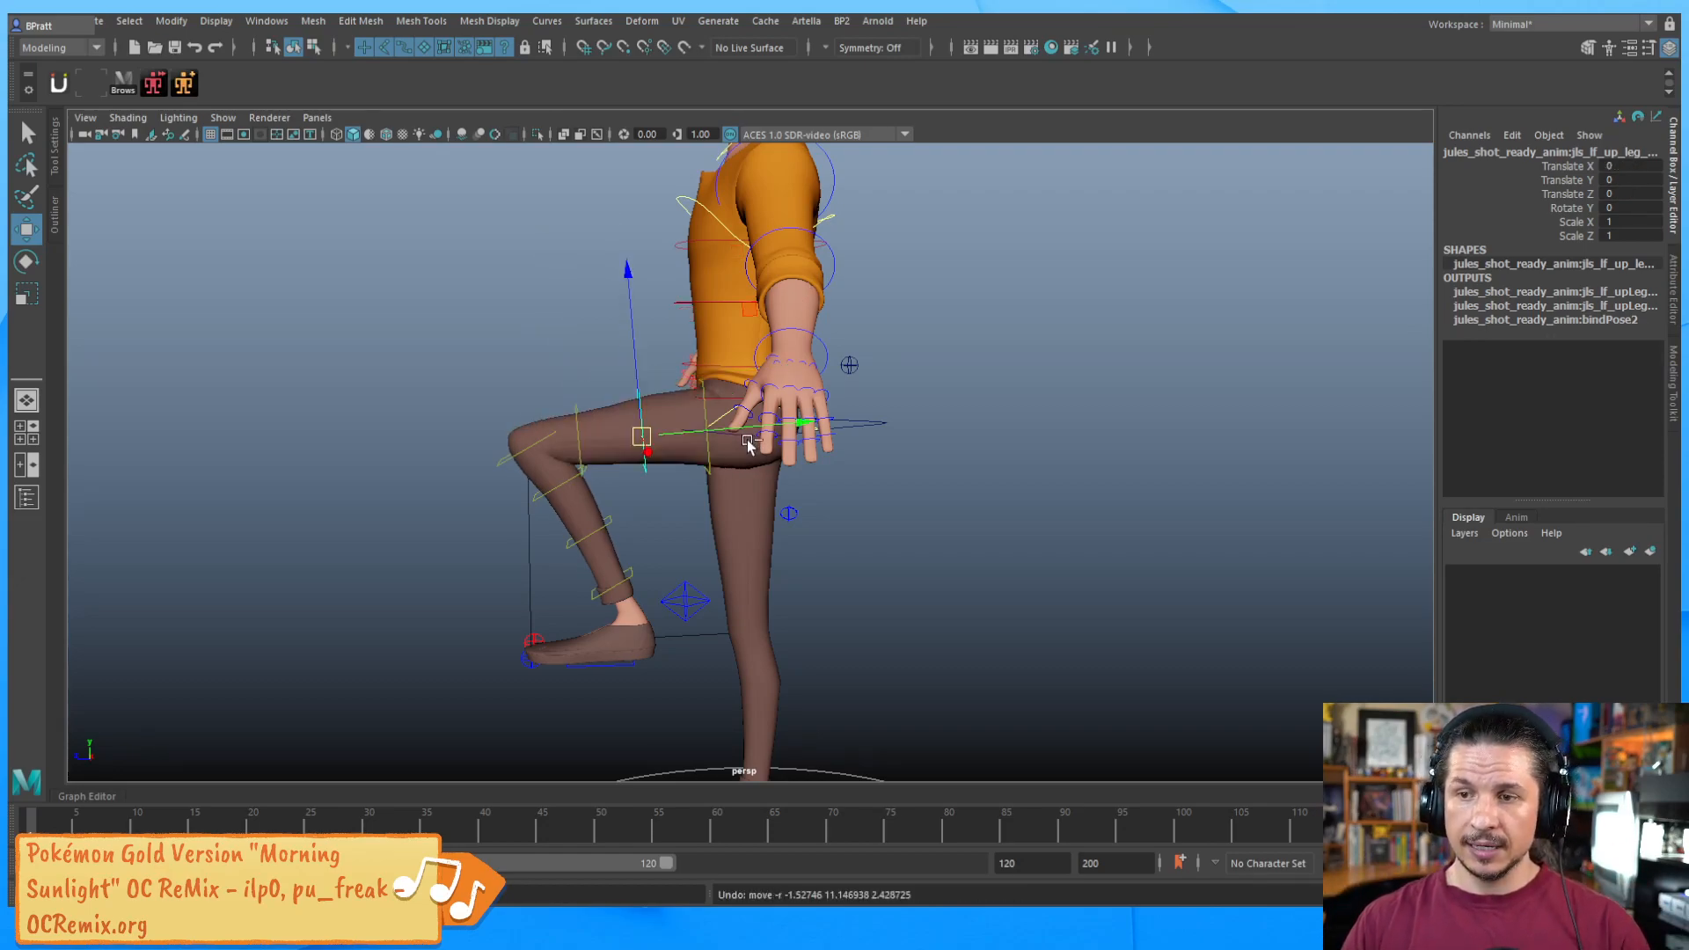
key("ctrl+z")
key("ctrl+z")
key("ctrl+z")
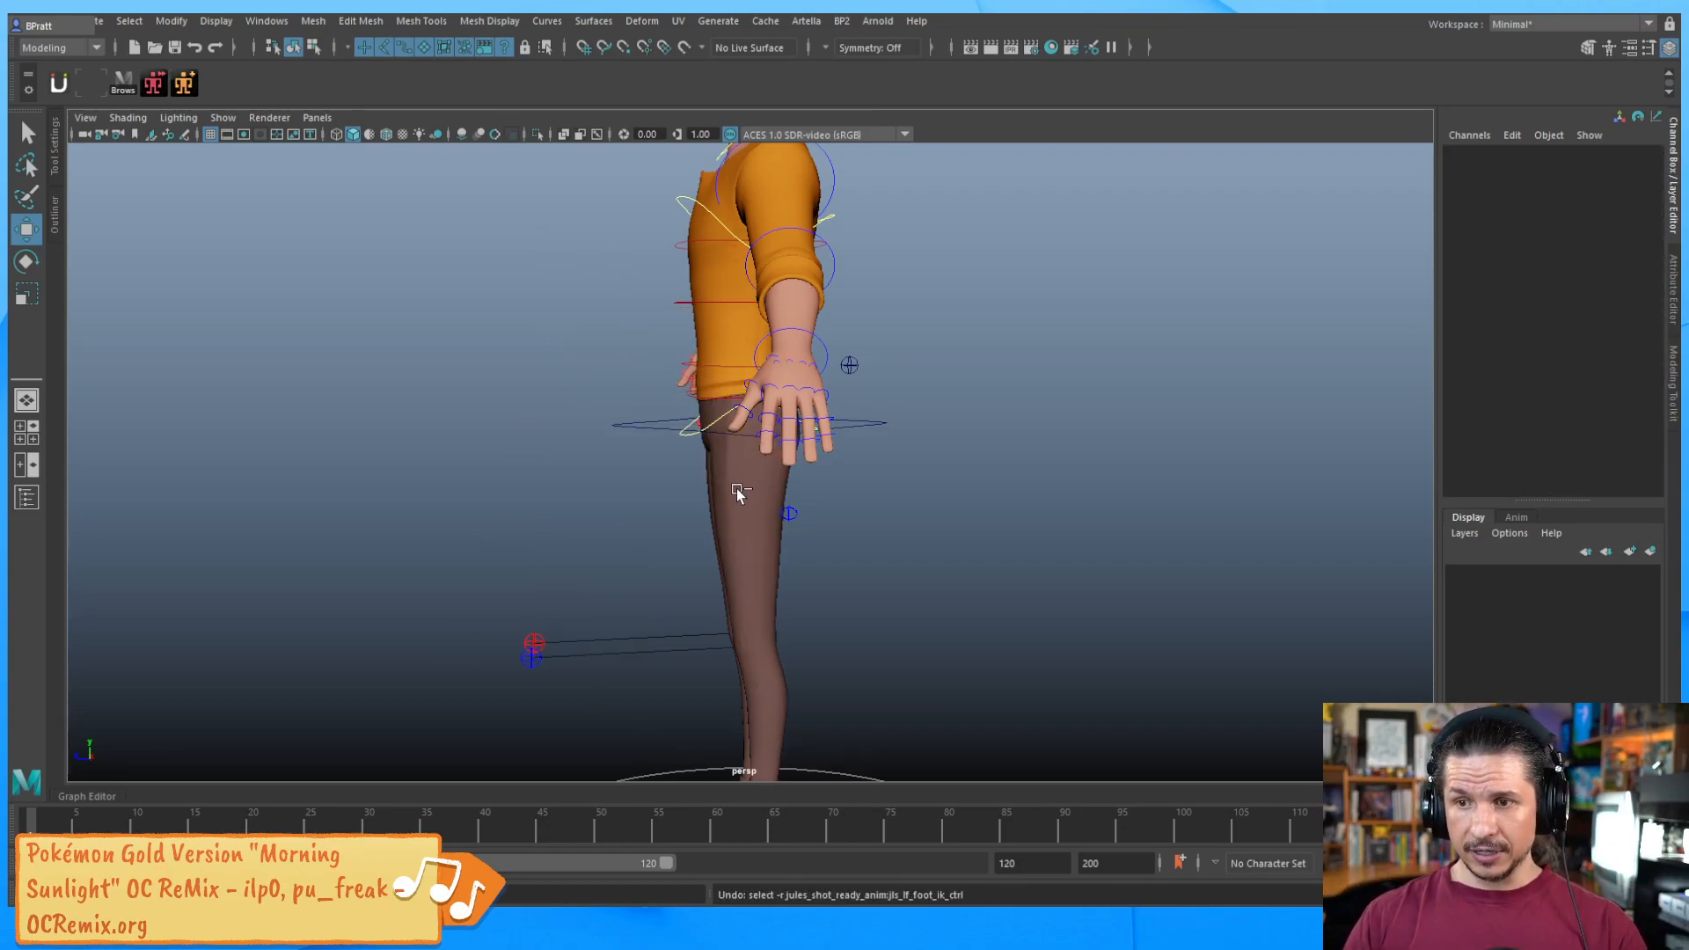
Set Body Resolution to Proxy on the character's root control.
left_click_drag(993, 417, 1144, 440, "alt")
right_click_drag(1144, 440, 793, 499, "alt")
left_click_drag(792, 499, 985, 436, "alt")
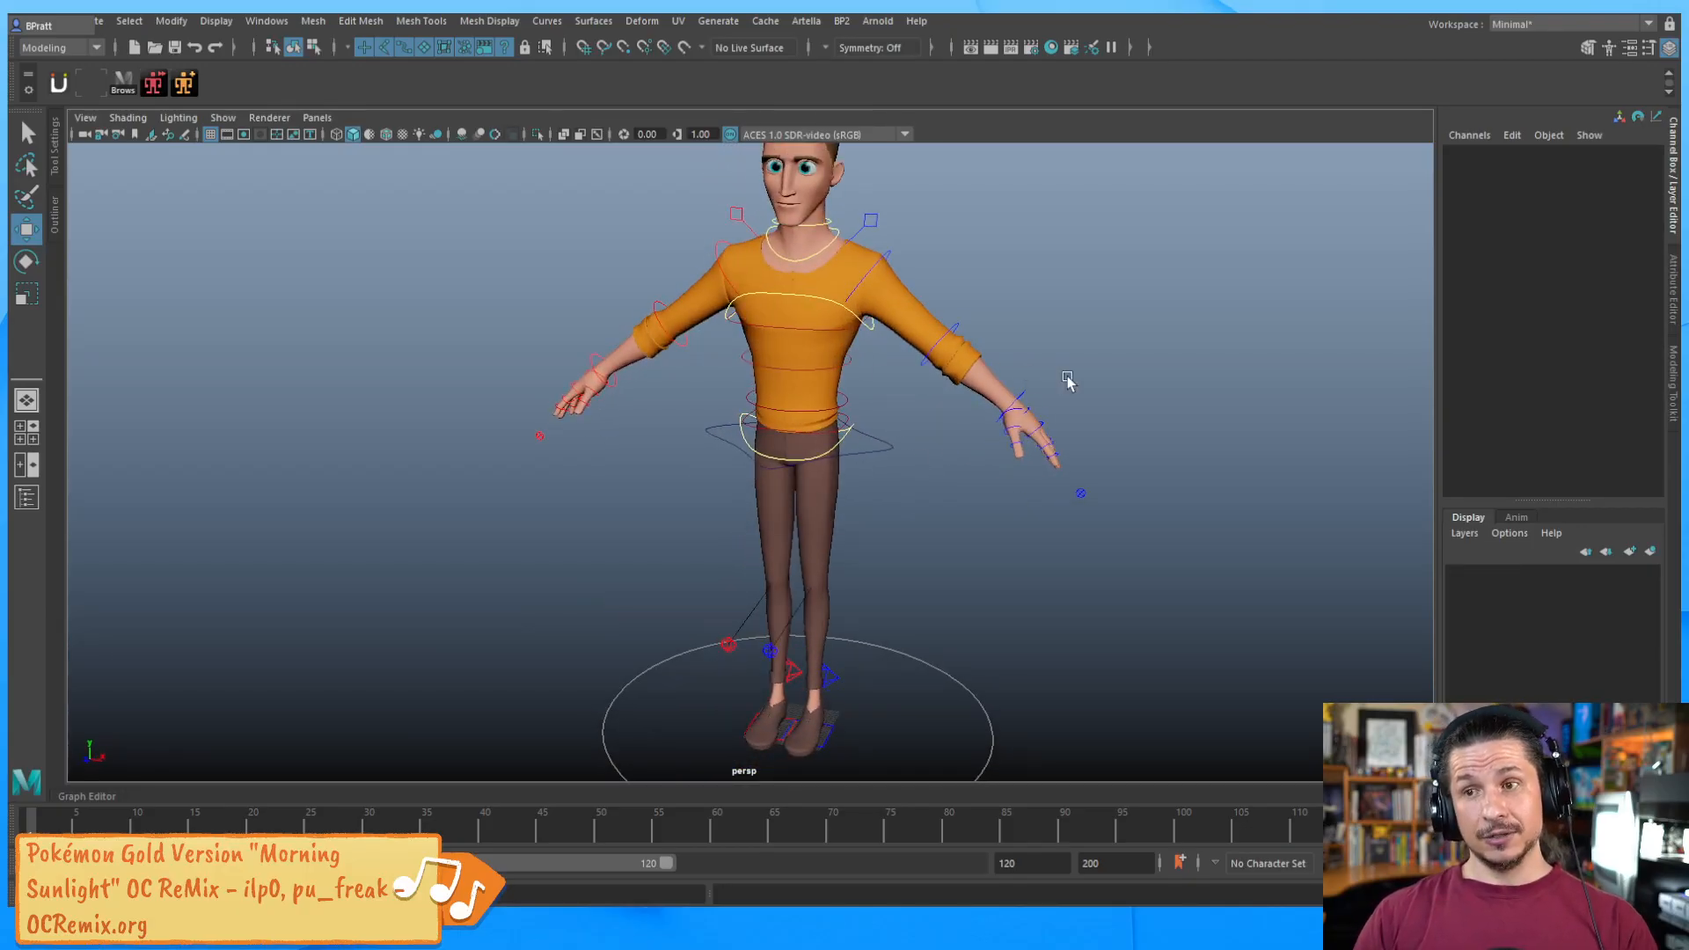
middle_click_drag(1066, 376, 959, 398, "alt")
right_click_drag(959, 397, 822, 449, "alt")
left_click_drag(822, 449, 788, 457, "alt")
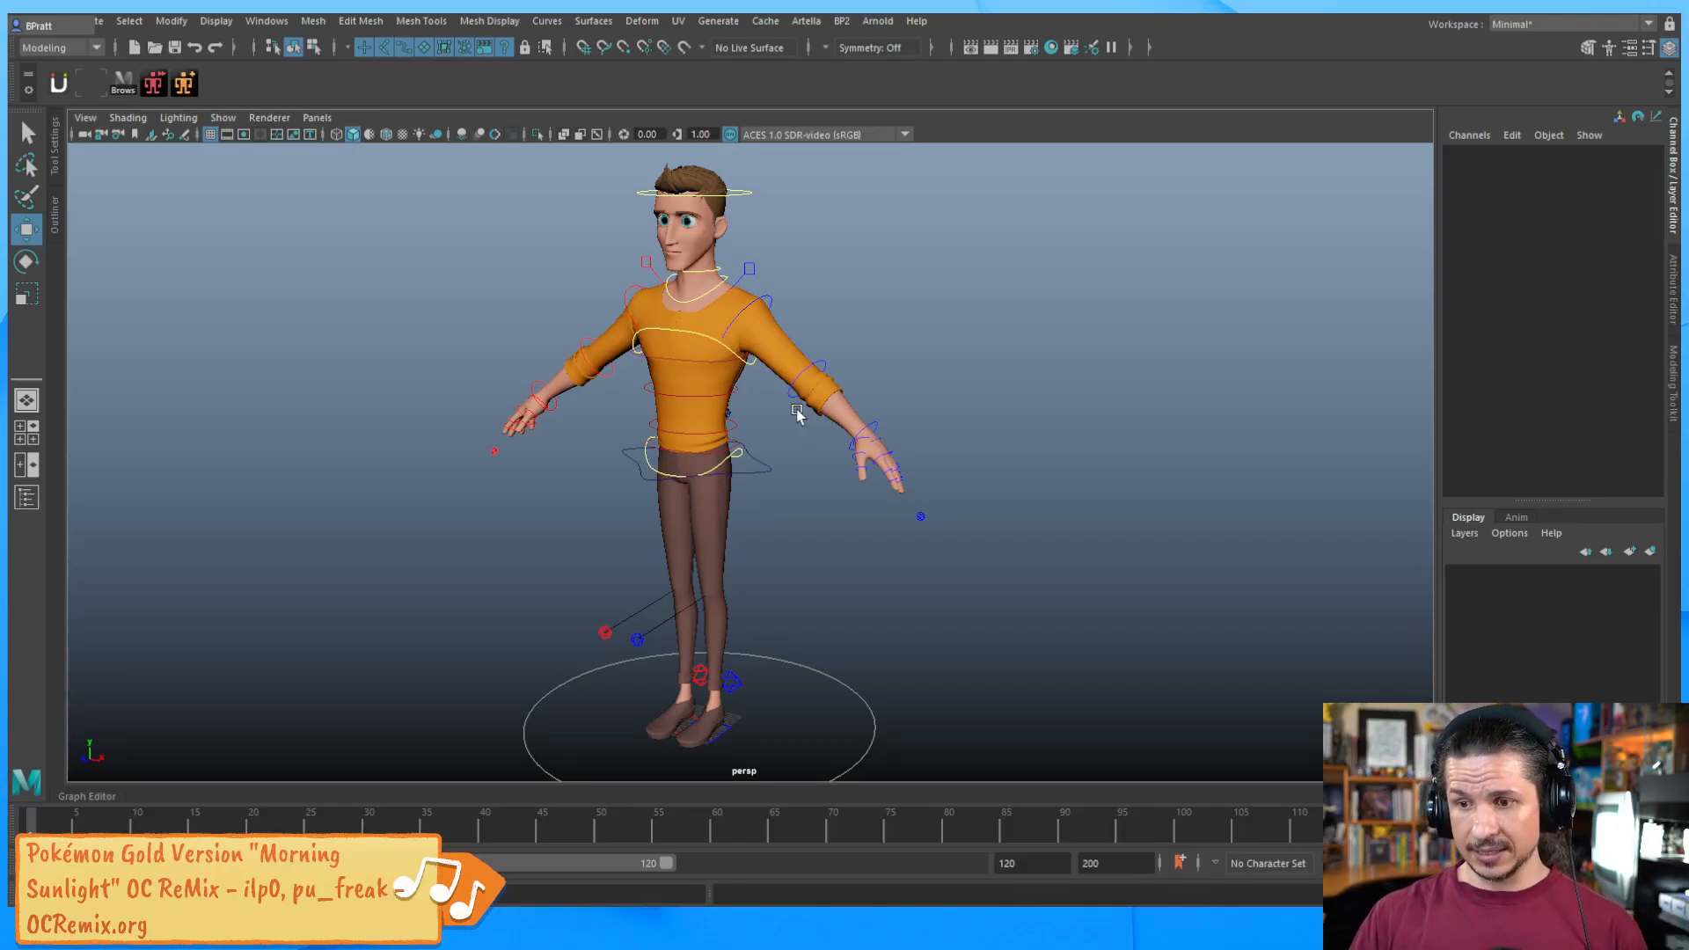
left_click(836, 675)
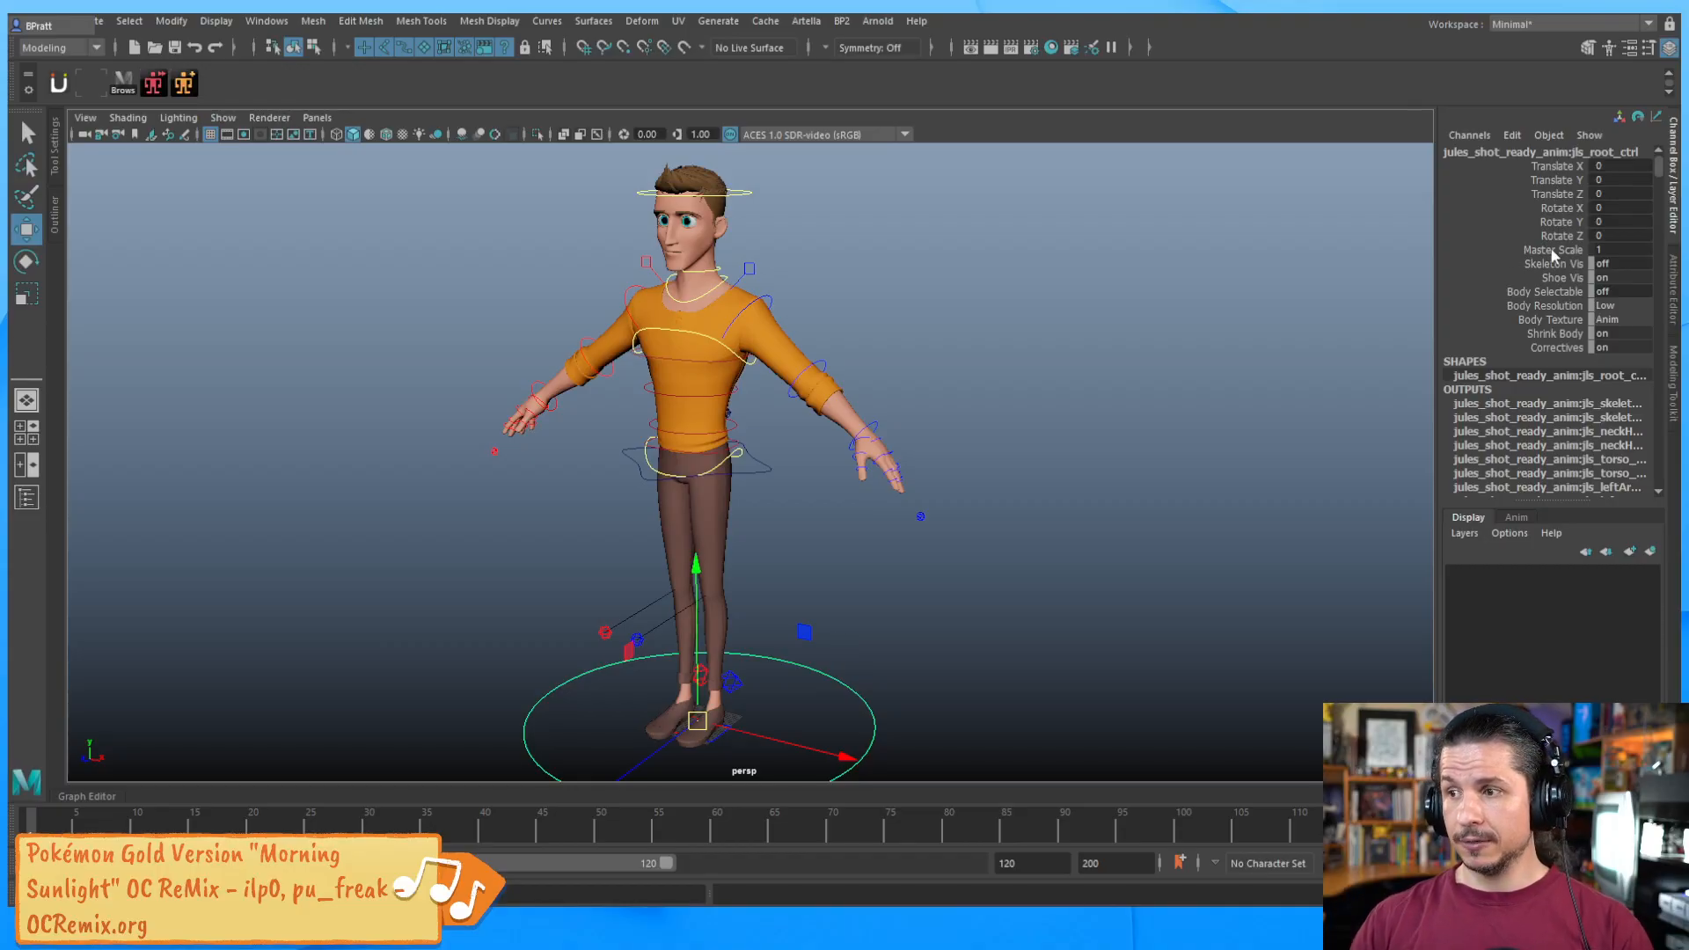
left_click(1624, 306)
left_click(1619, 322)
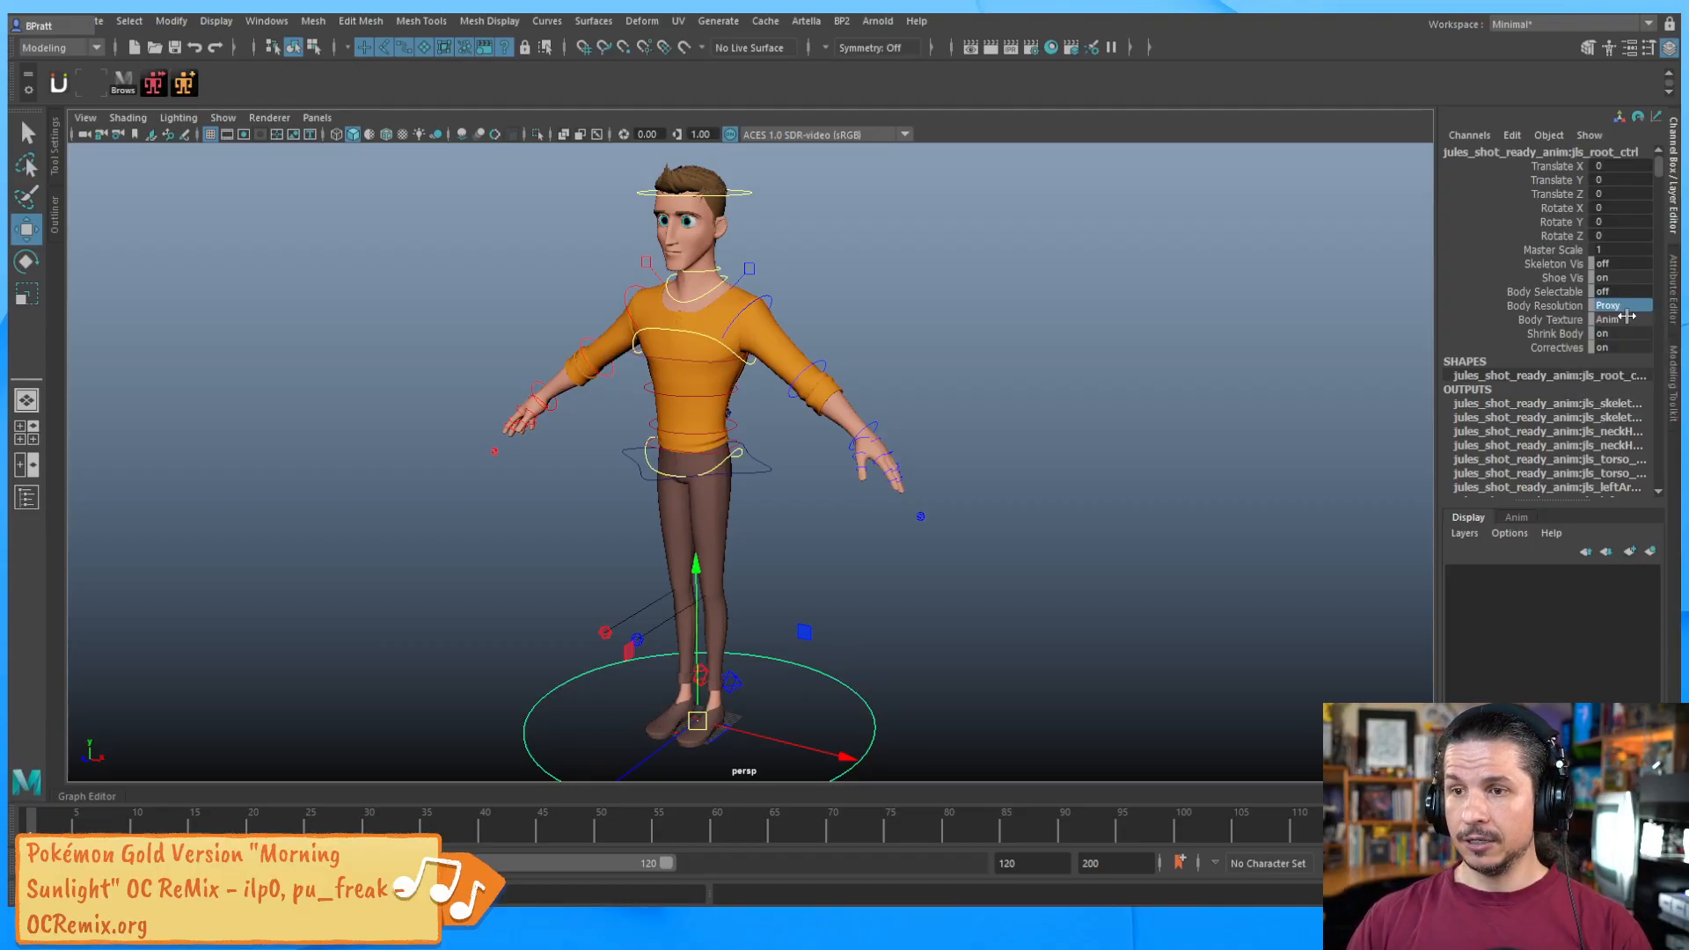
Raise the proxy body's left foot IK control about 38 units in Y and 31 units in Z.
mouse_move(887, 561)
left_mouse_down("alt")
mouse_move(1007, 551)
mouse_move(822, 558)
mouse_move(841, 510)
mouse_move(913, 570)
left_mouse_up("alt")
right_click_drag(914, 571, 1086, 479, "alt")
left_click_drag(1086, 479, 942, 535, "alt")
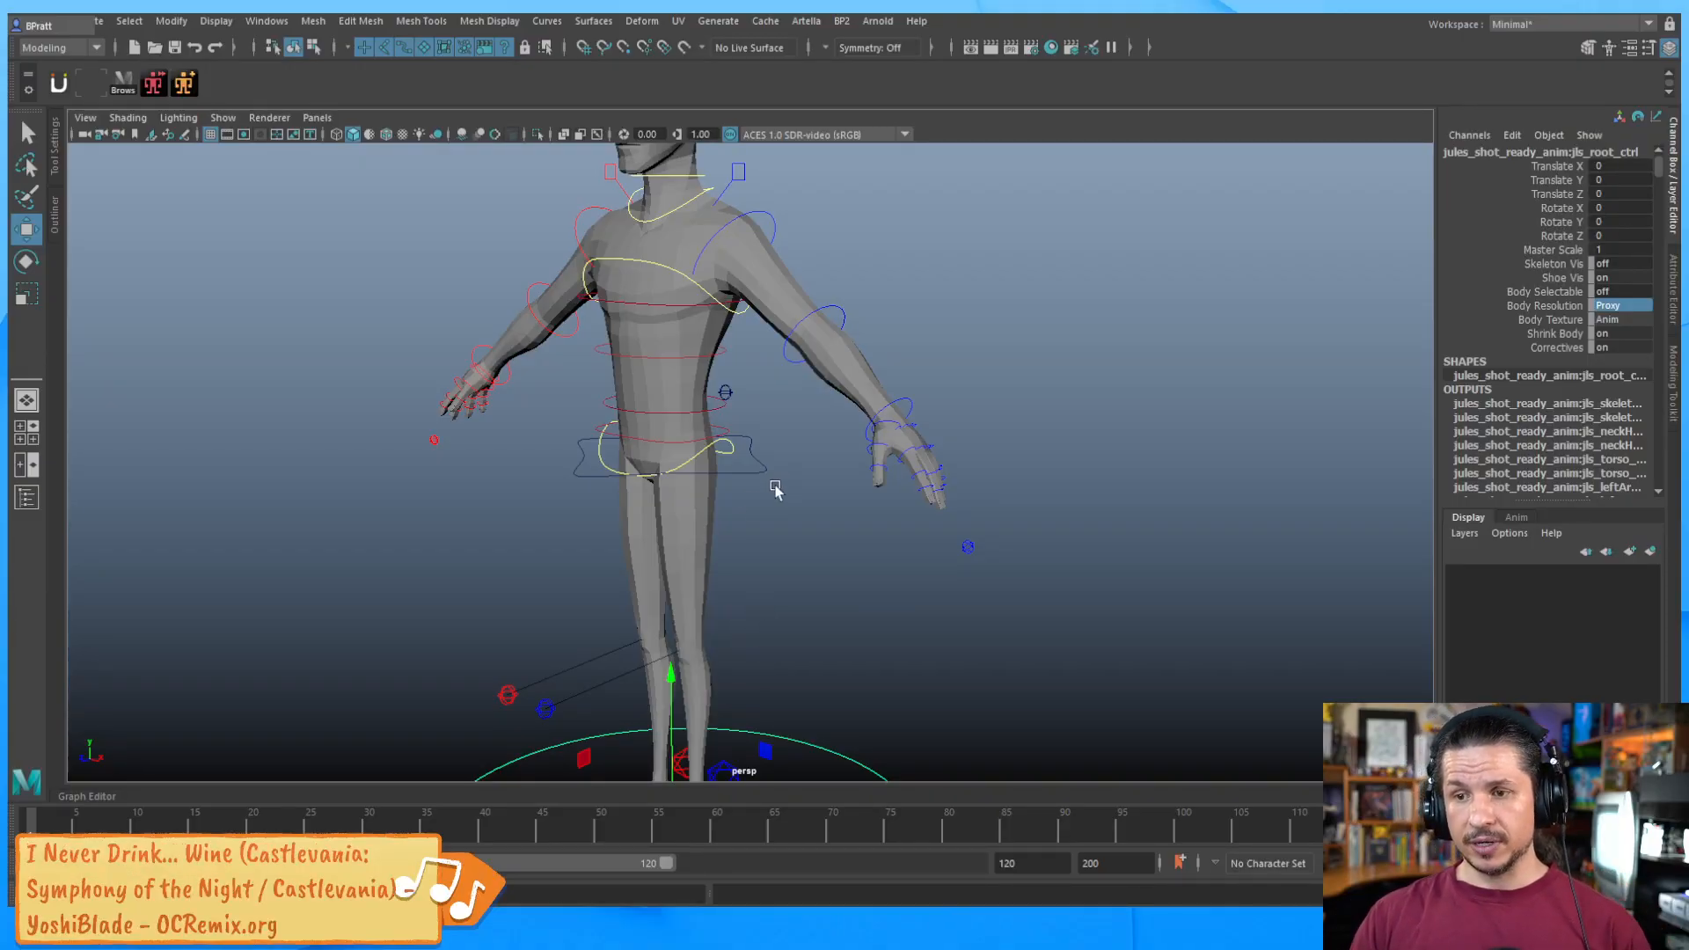
left_click_drag(773, 589, 845, 624, "alt")
right_click_drag(845, 624, 879, 543, "alt")
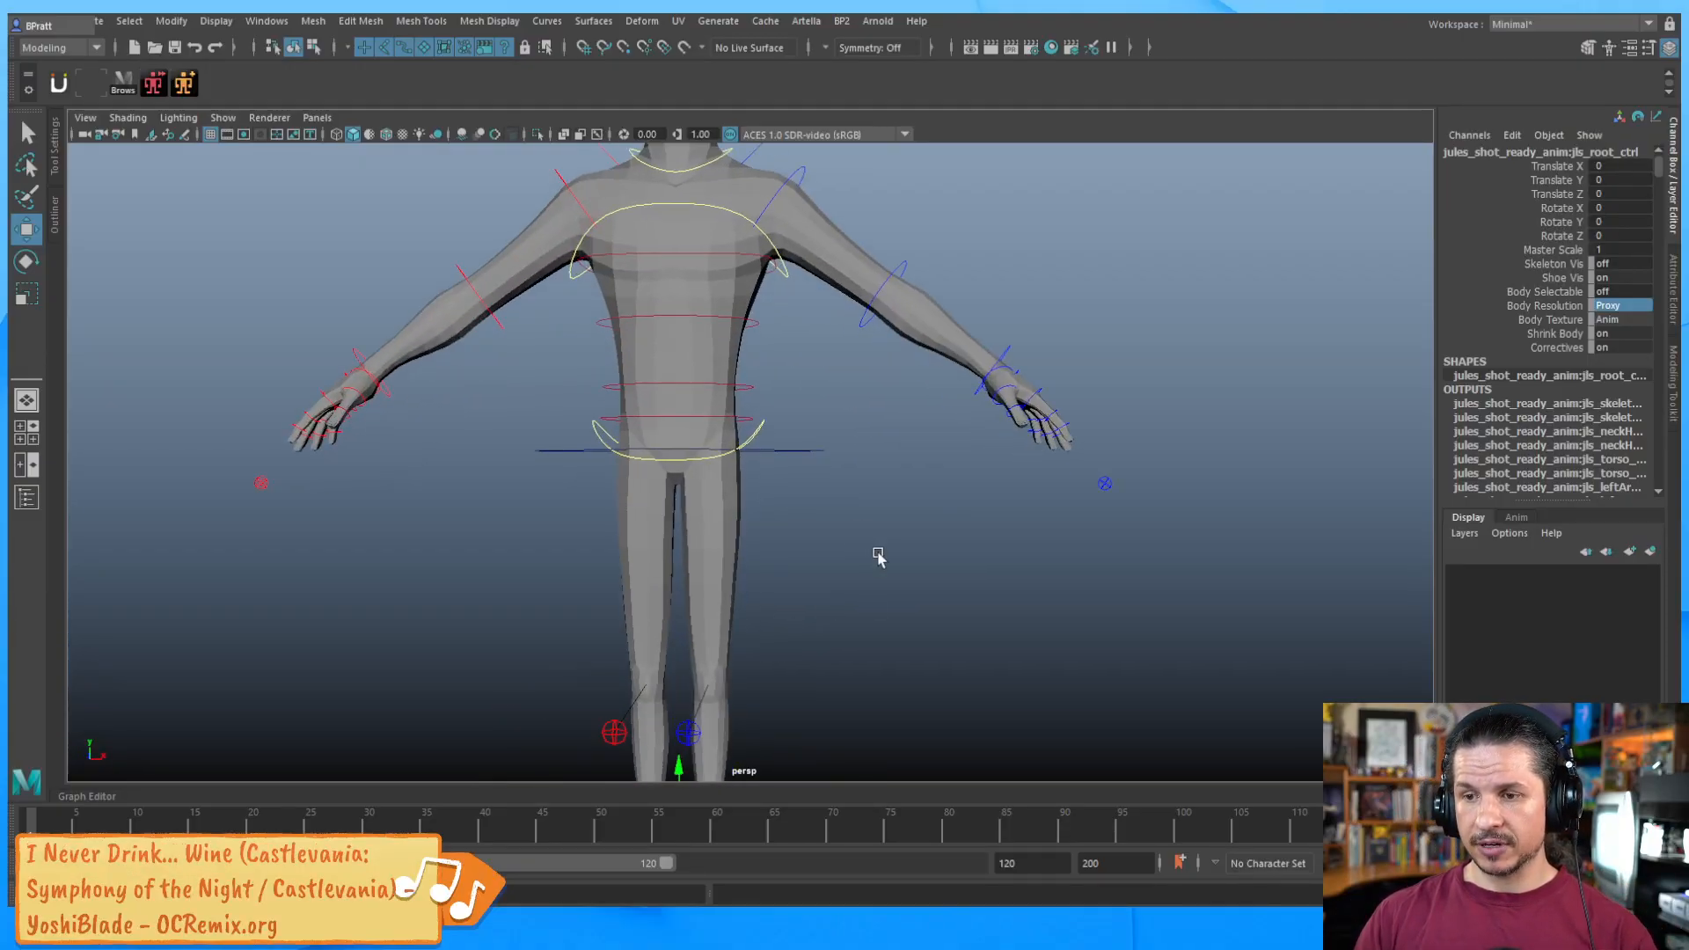
middle_click_drag(852, 626, 771, 521, "alt")
left_click_drag(771, 521, 645, 537, "alt")
middle_click_drag(676, 622, 687, 541, "alt")
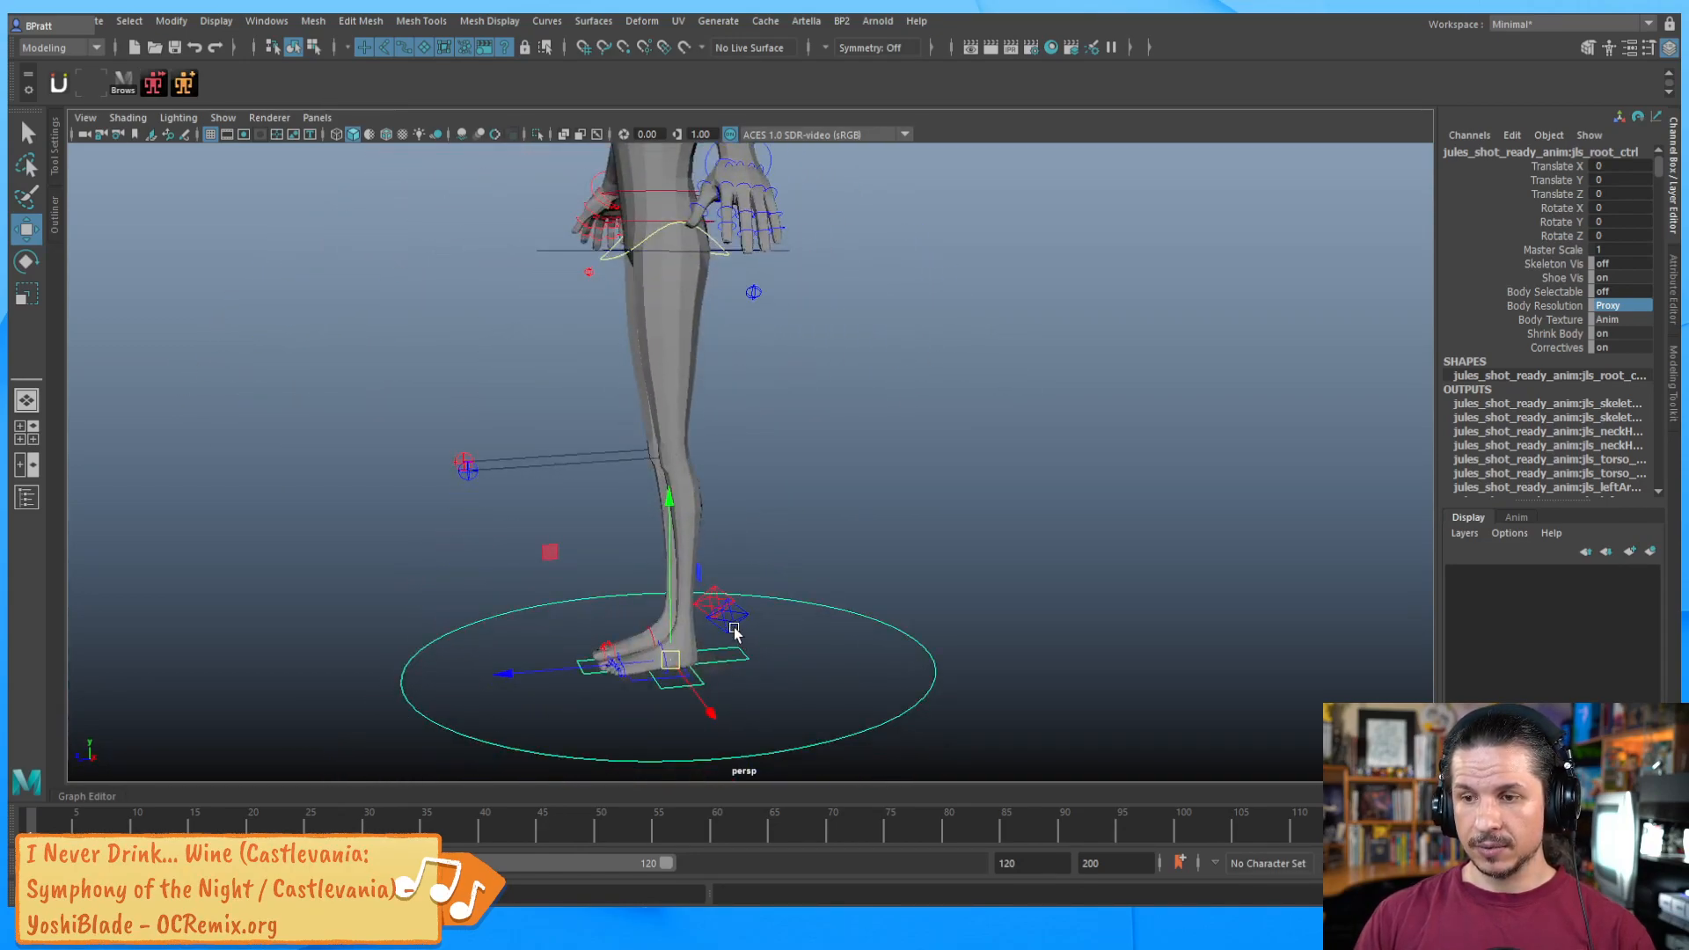
left_click(735, 631)
left_click_drag(628, 577, 414, 382)
Inspect the proxy body's bent left leg and turn on Bend Bows on its leg control.
middle_click_drag(575, 377, 747, 543, "alt")
right_click_drag(747, 543, 927, 475, "alt")
left_click_drag(928, 475, 860, 499, "alt")
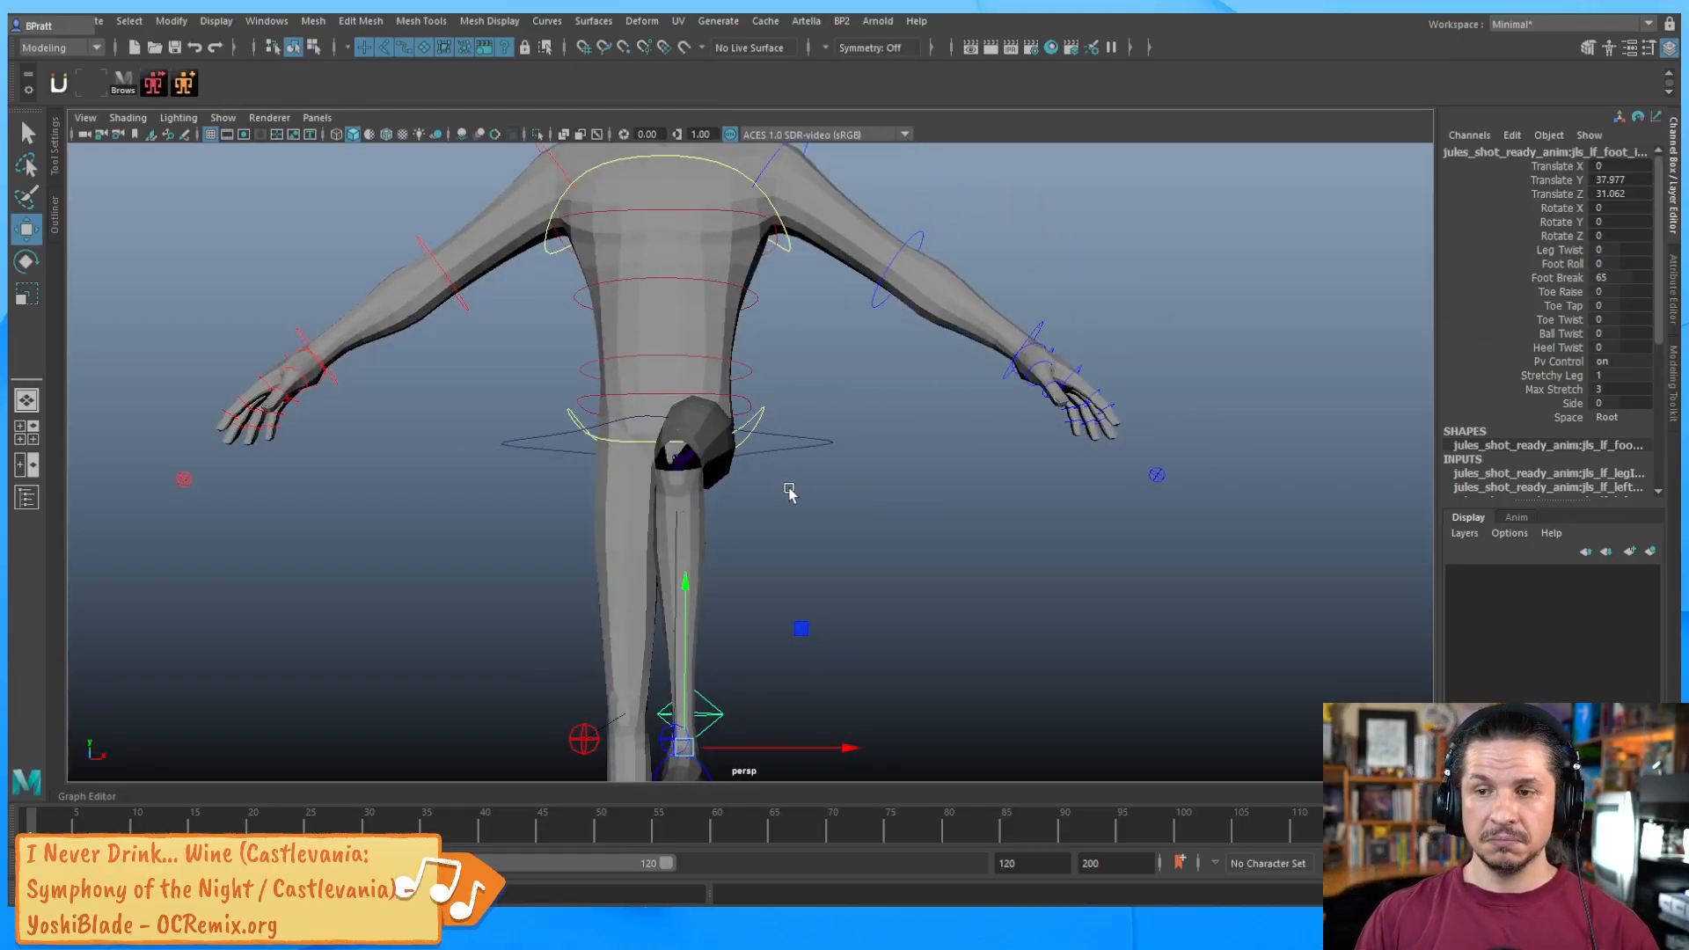
left_click_drag(784, 490, 624, 432, "alt")
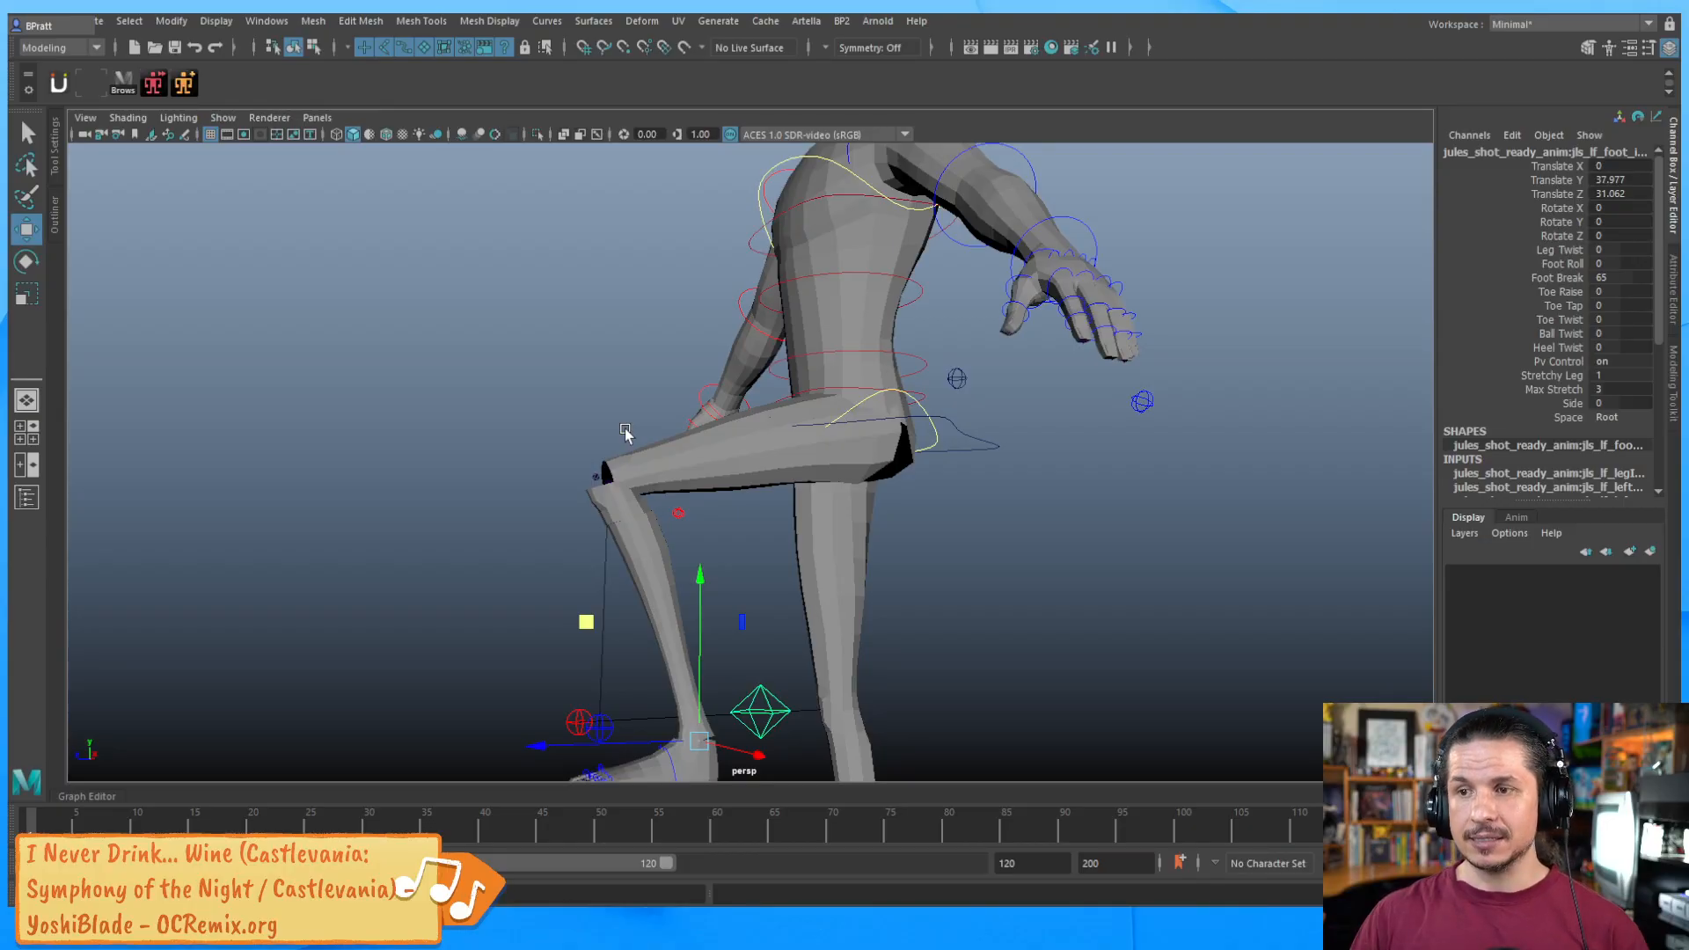
left_click_drag(747, 517, 801, 679, "alt")
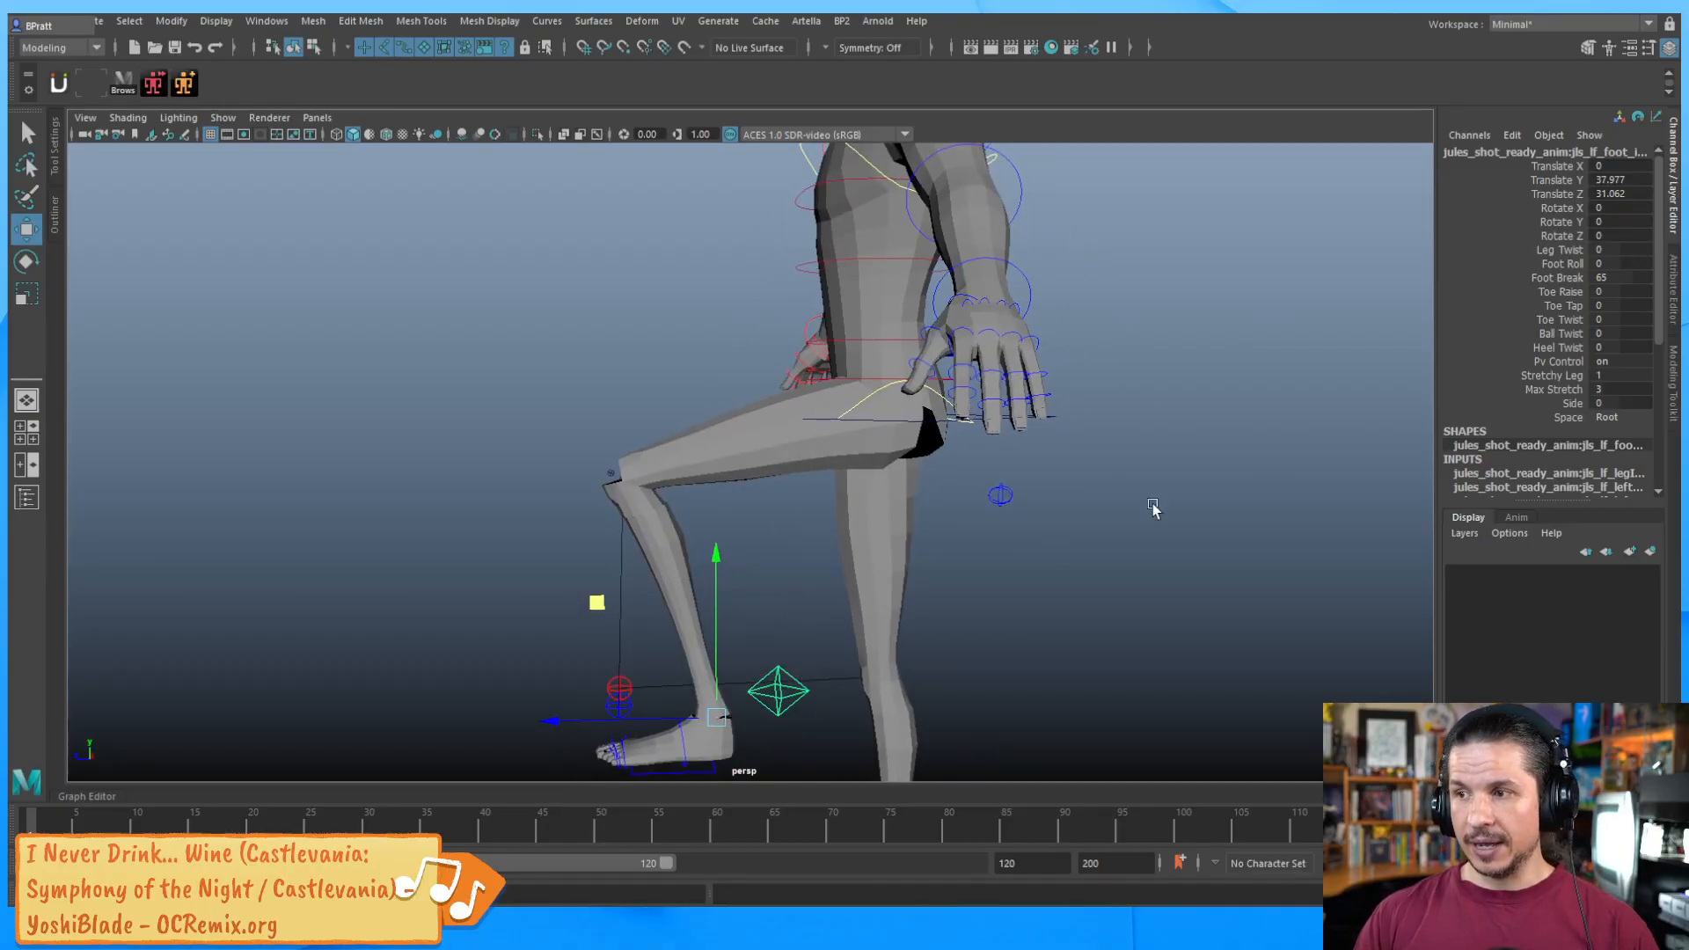
left_click_drag(1097, 483, 736, 727, "alt")
left_click(740, 712)
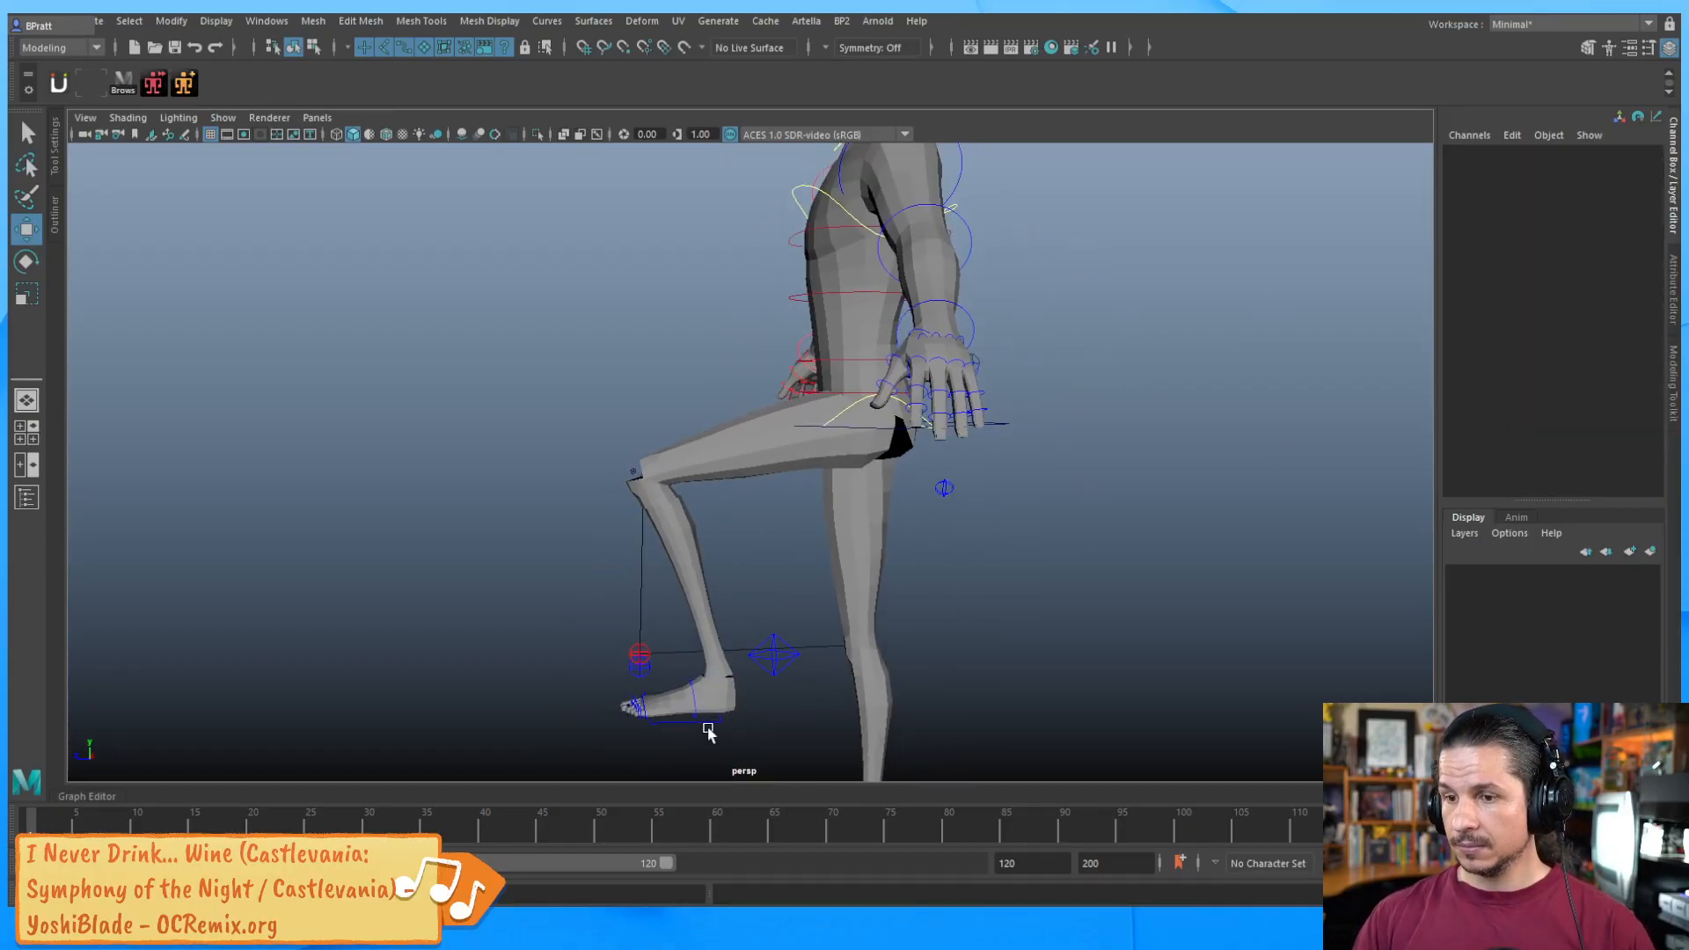
left_click(707, 726)
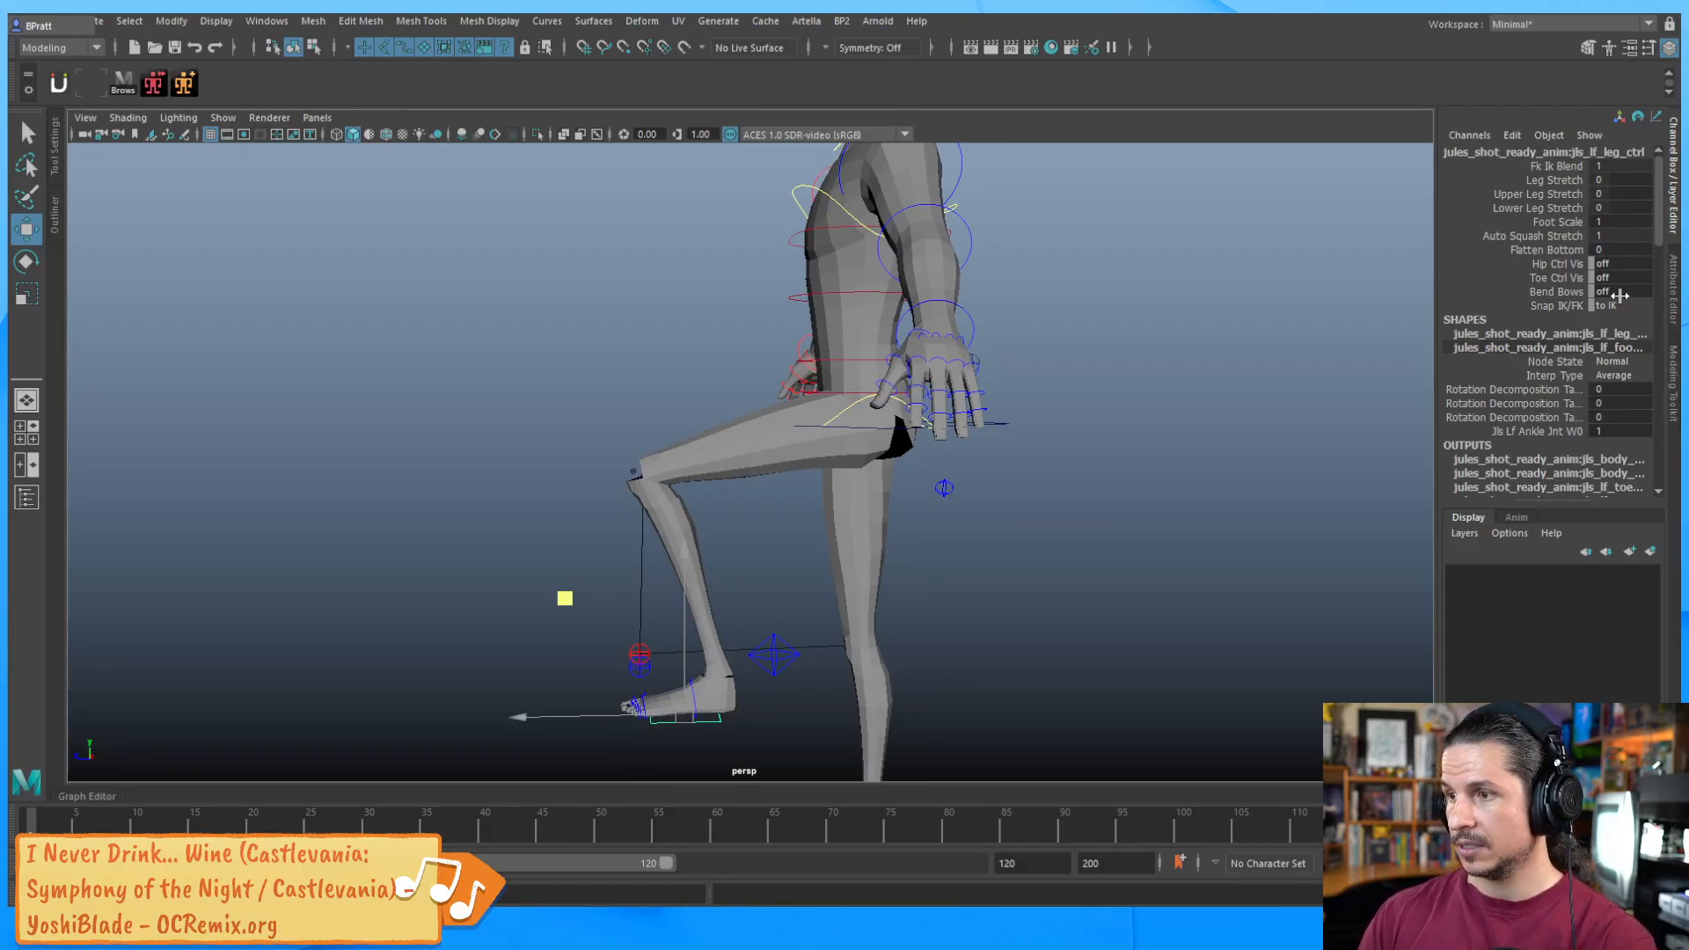
Move the mid-thigh and near-knee bend controls upward to arch the proxy body's left thigh.
left_click(763, 454)
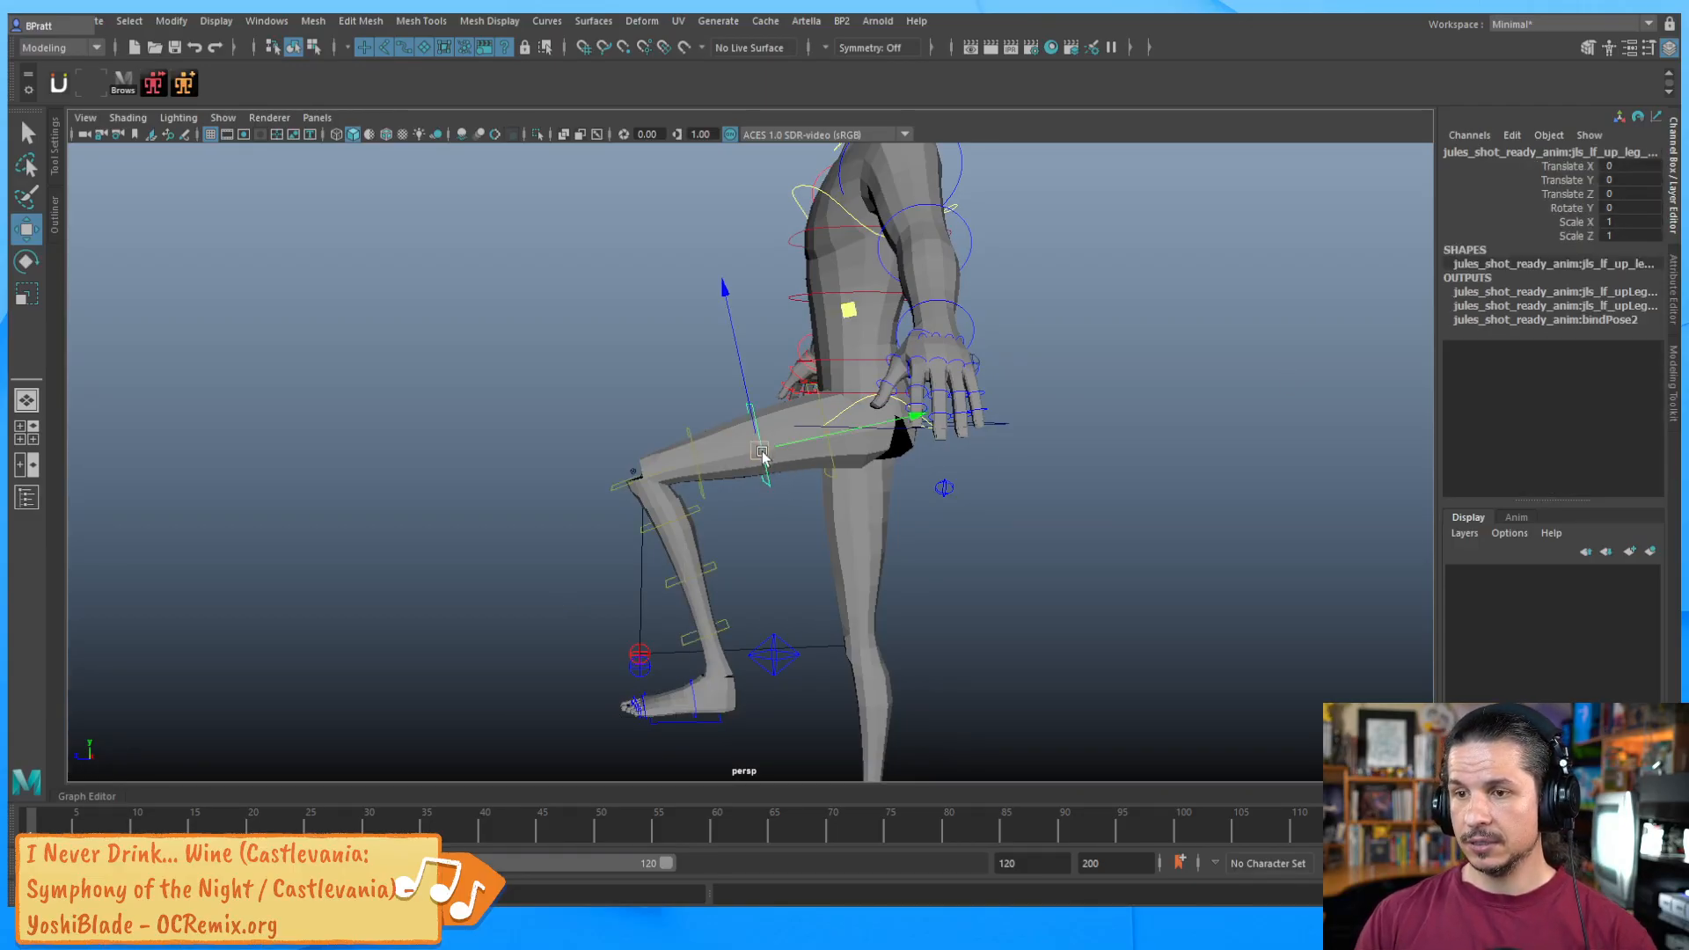
left_click_drag(763, 454, 742, 396)
left_click(707, 470)
left_click(707, 487)
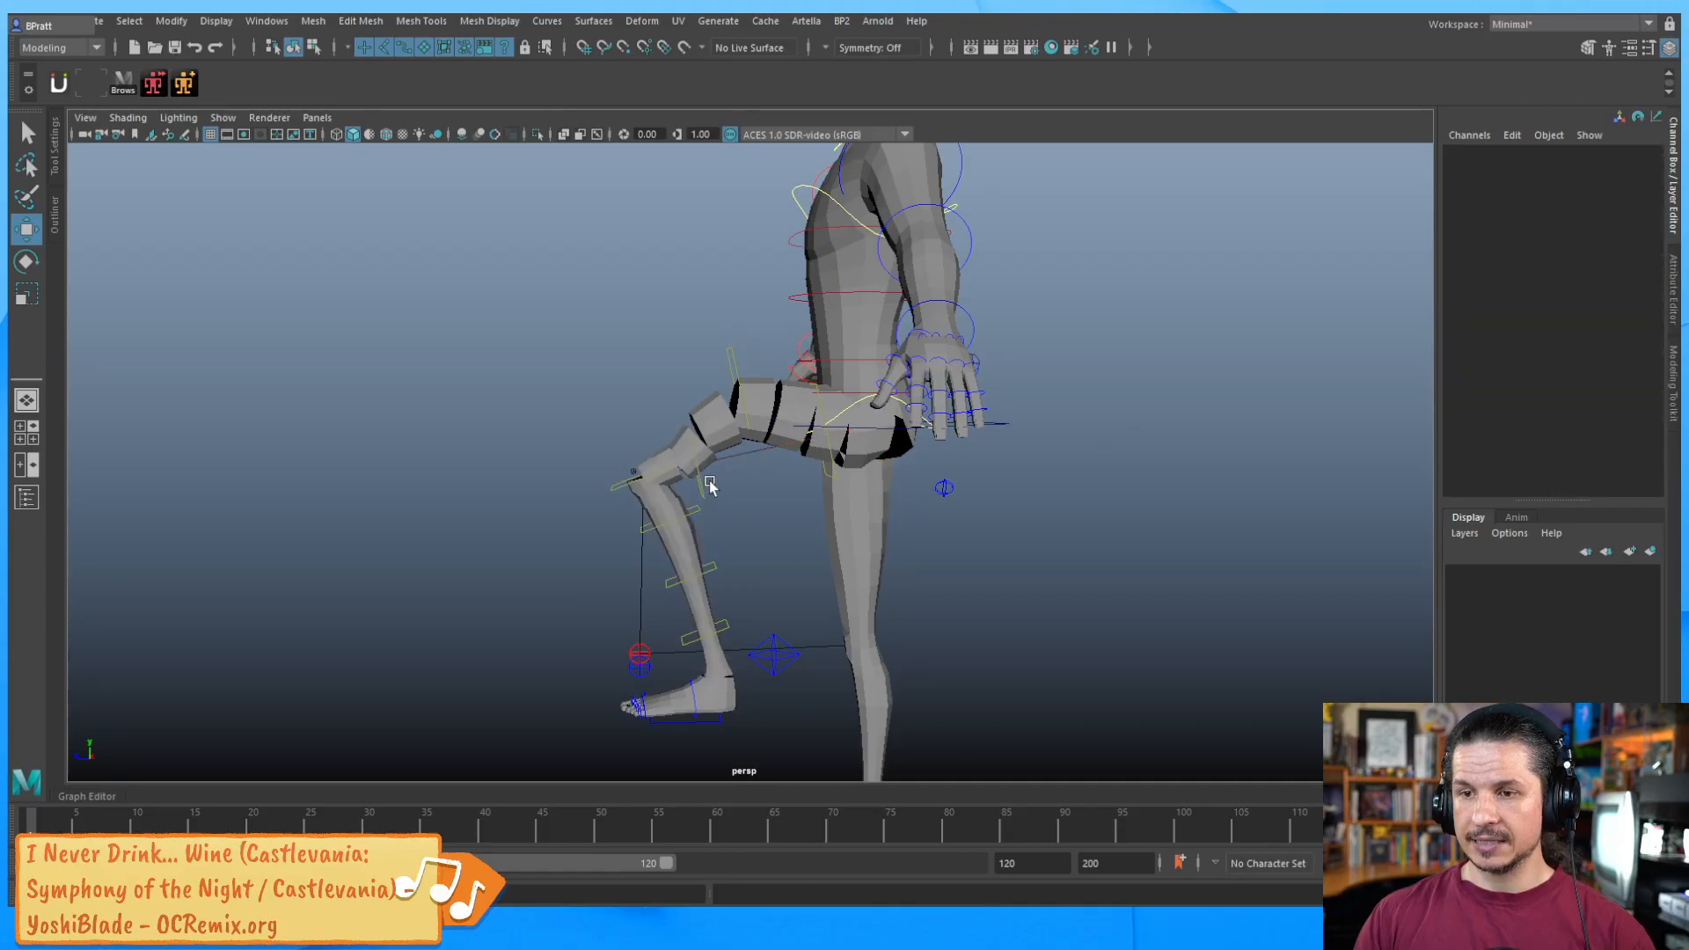
left_click(700, 484)
left_click_drag(694, 467, 676, 432)
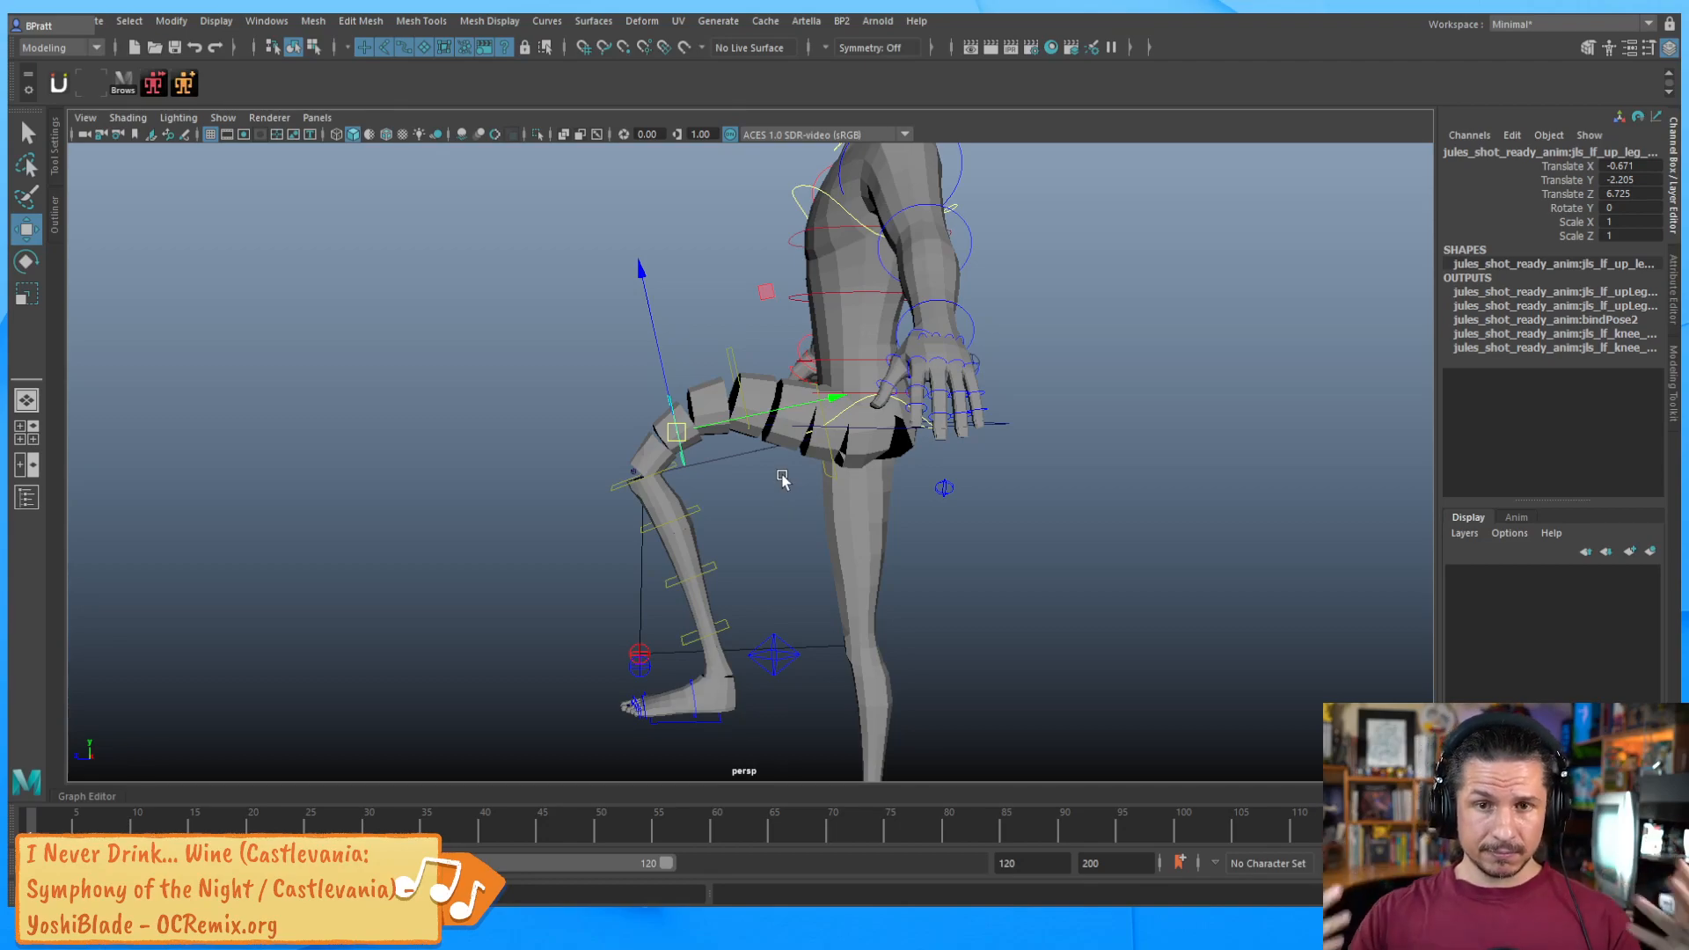
Undo the proxy leg's bend adjustments, its Bend Bows setting and the raised foot pose.
key("ctrl+z")
key("ctrl+z")
key("ctrl+z")
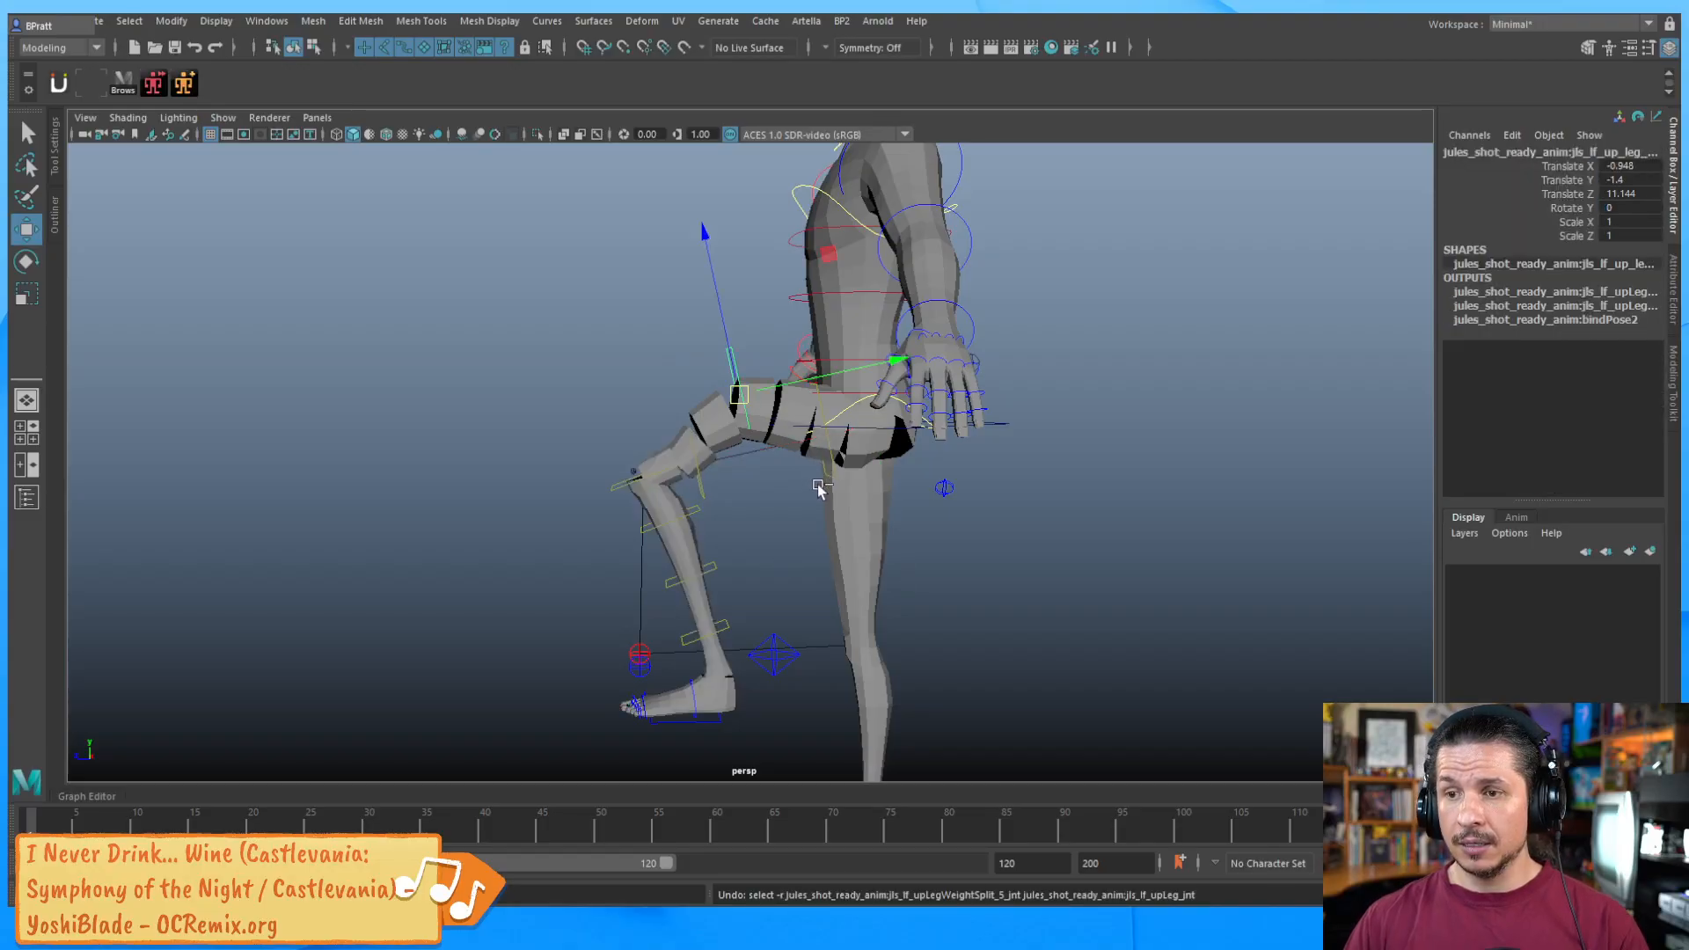
right_click_drag(1130, 481, 784, 553, "alt")
left_click_drag(784, 553, 968, 550, "alt")
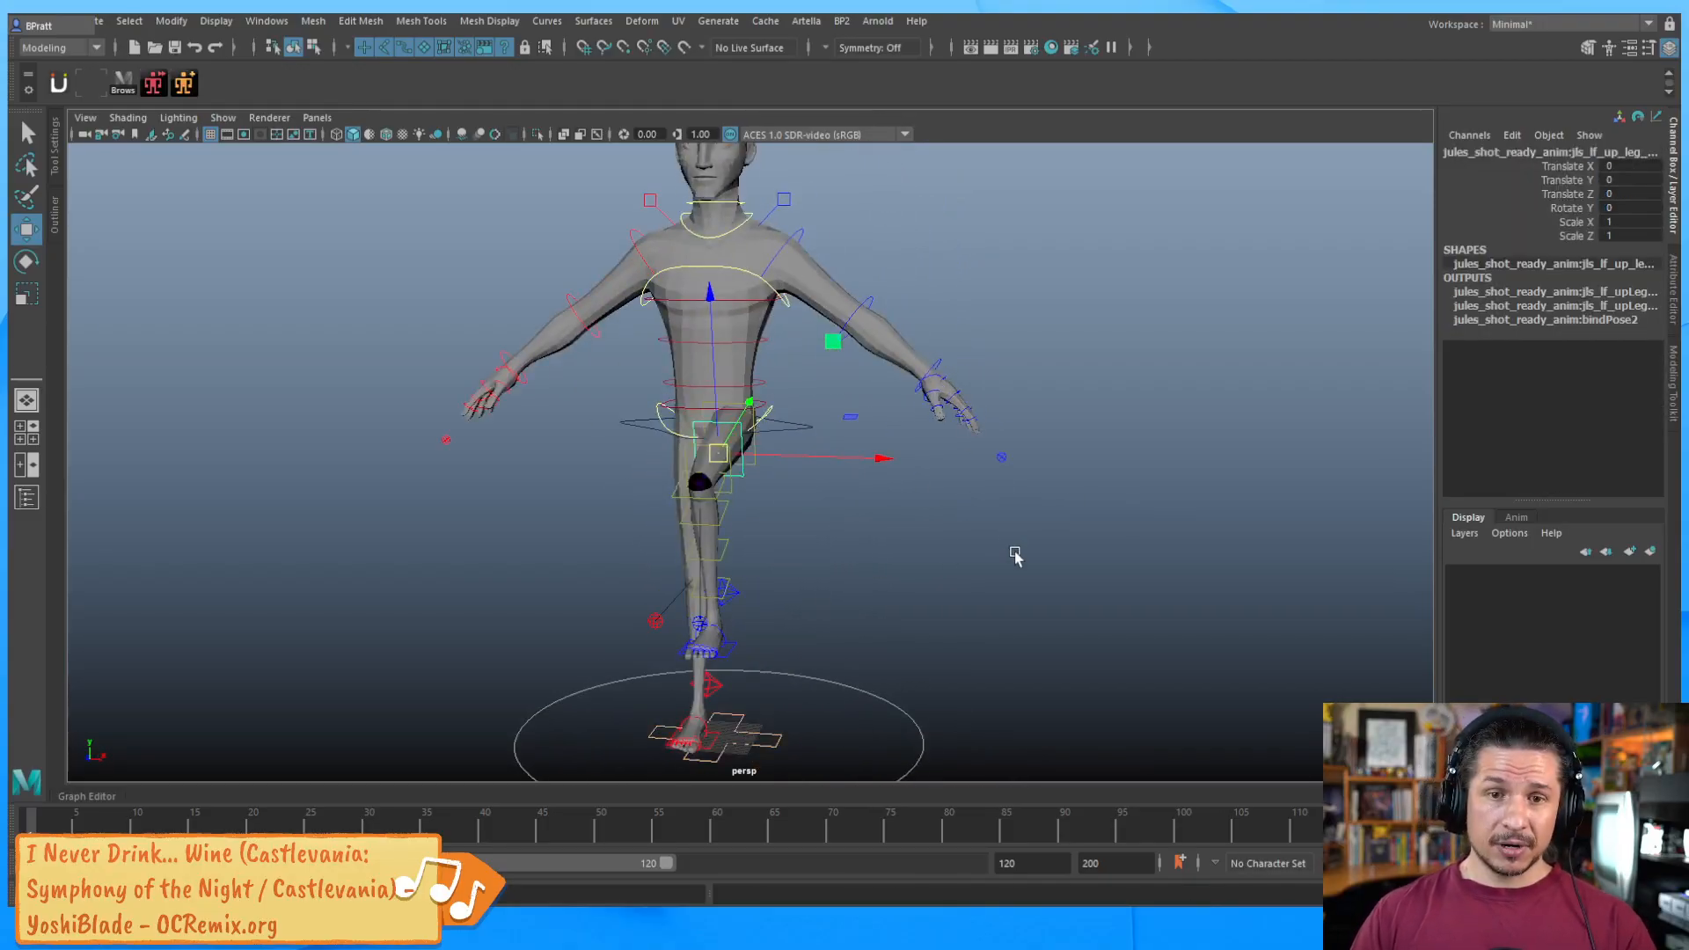
middle_click_drag(1014, 551, 1039, 573, "alt")
right_click_drag(1081, 526, 912, 554, "alt")
left_click_drag(912, 555, 892, 564, "alt")
key("ctrl+z")
key("ctrl+z")
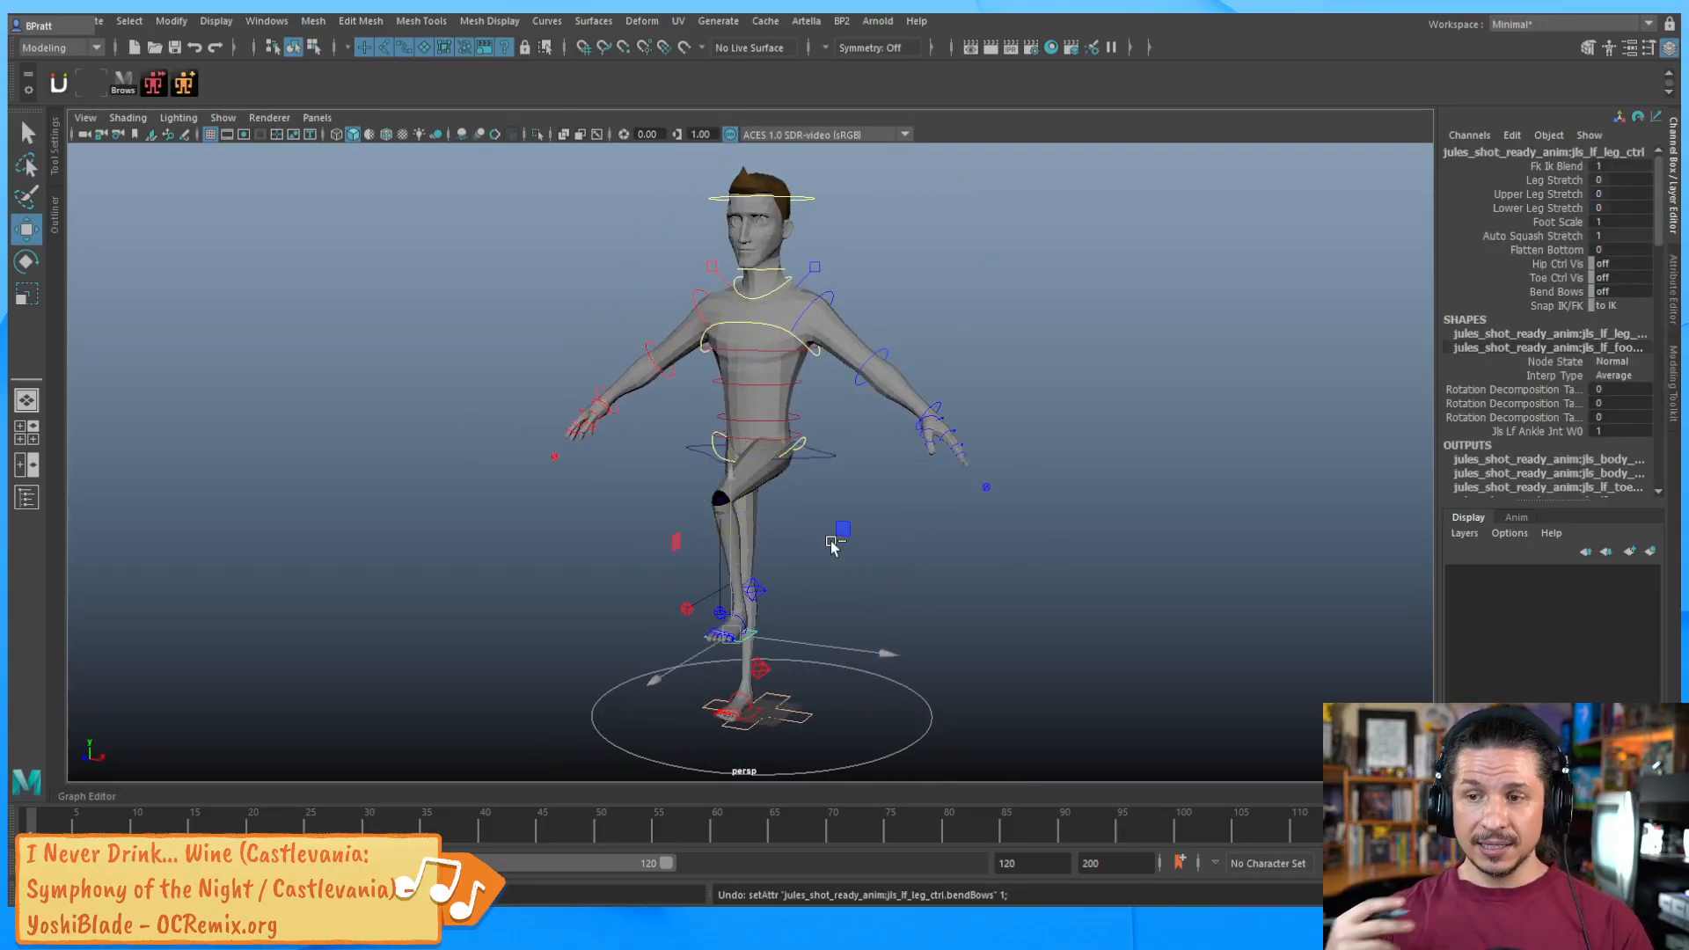
key("ctrl+z")
key("ctrl+z")
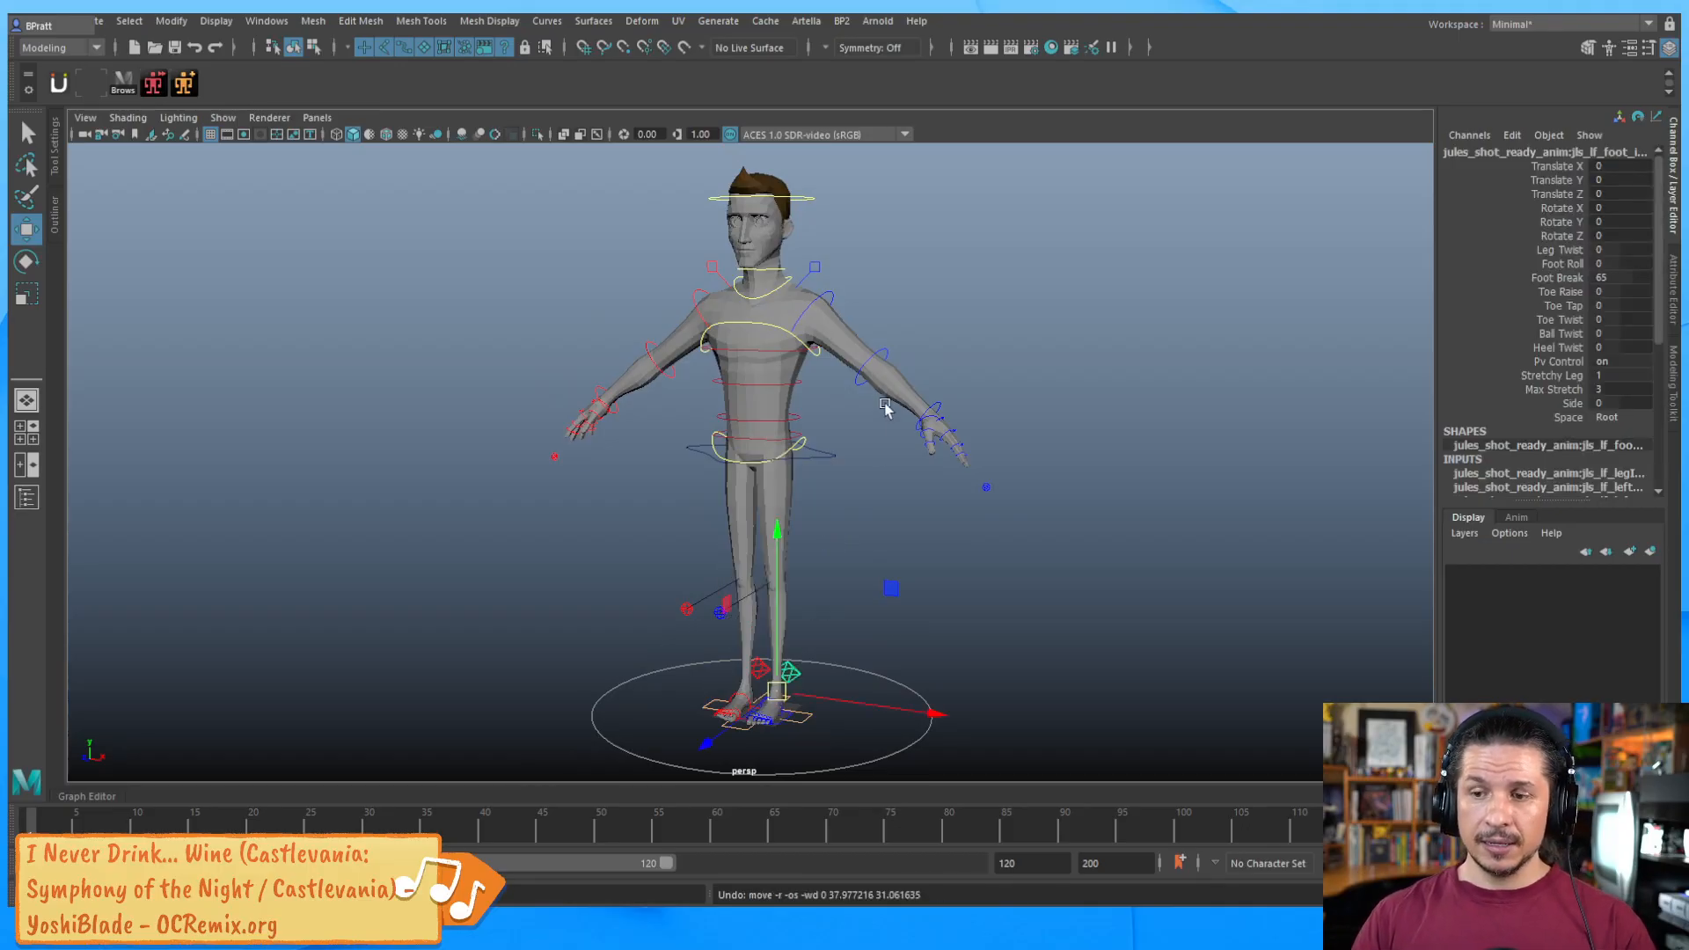
Turn off Left Leg and Right Leg visibility on the cross-shaped proxy limb control at the character's feet.
left_click_drag(846, 691, 827, 714, "alt")
middle_click_drag(827, 714, 819, 610, "alt")
right_click_drag(818, 611, 979, 602, "alt")
left_click(836, 669)
left_click_drag(833, 638, 799, 664)
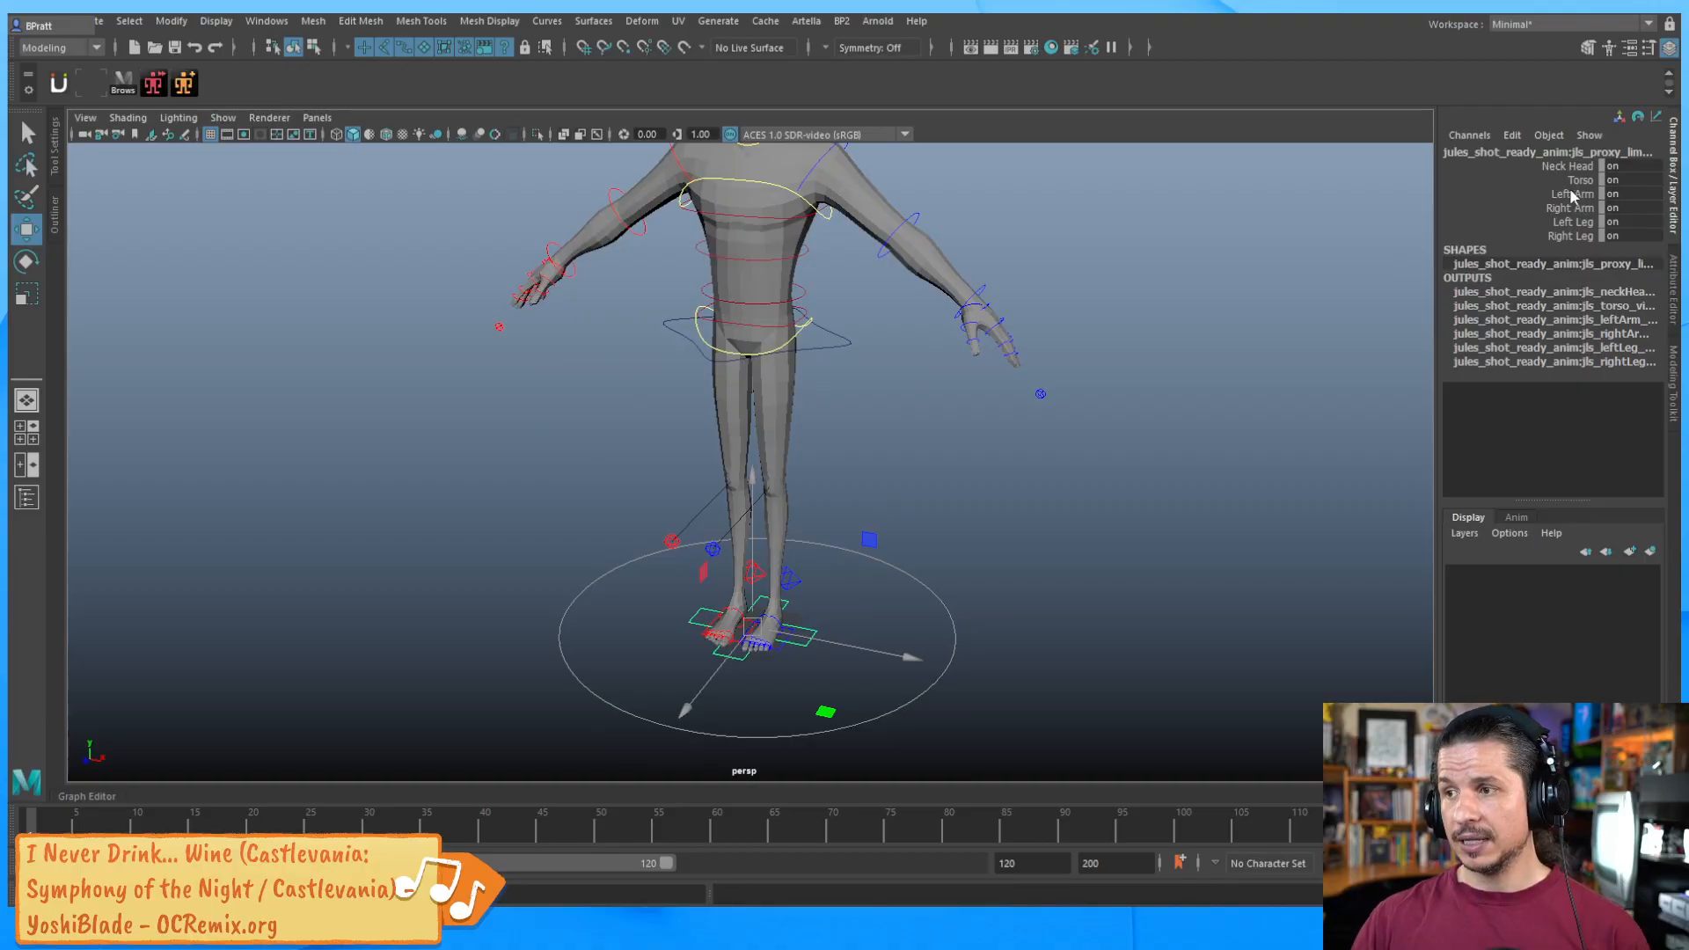
left_click(1626, 225)
type("0")
key("Return")
left_click(1626, 236)
type("0")
key("Return")
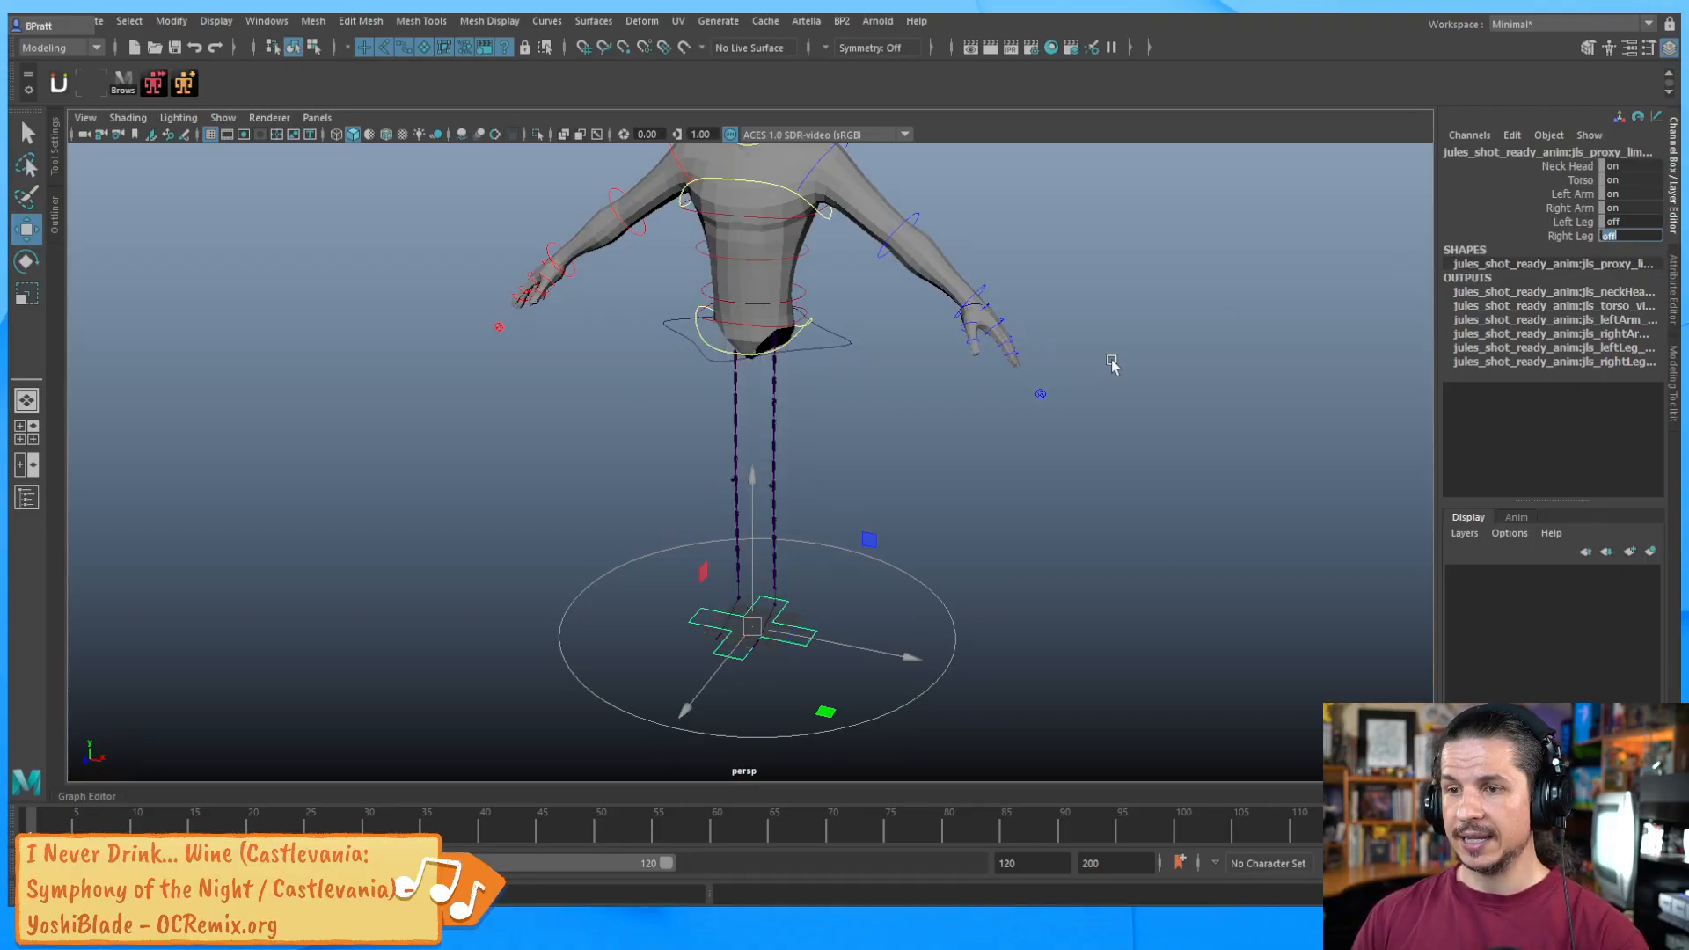
Hide joints in the perspective viewport.
left_click(223, 117)
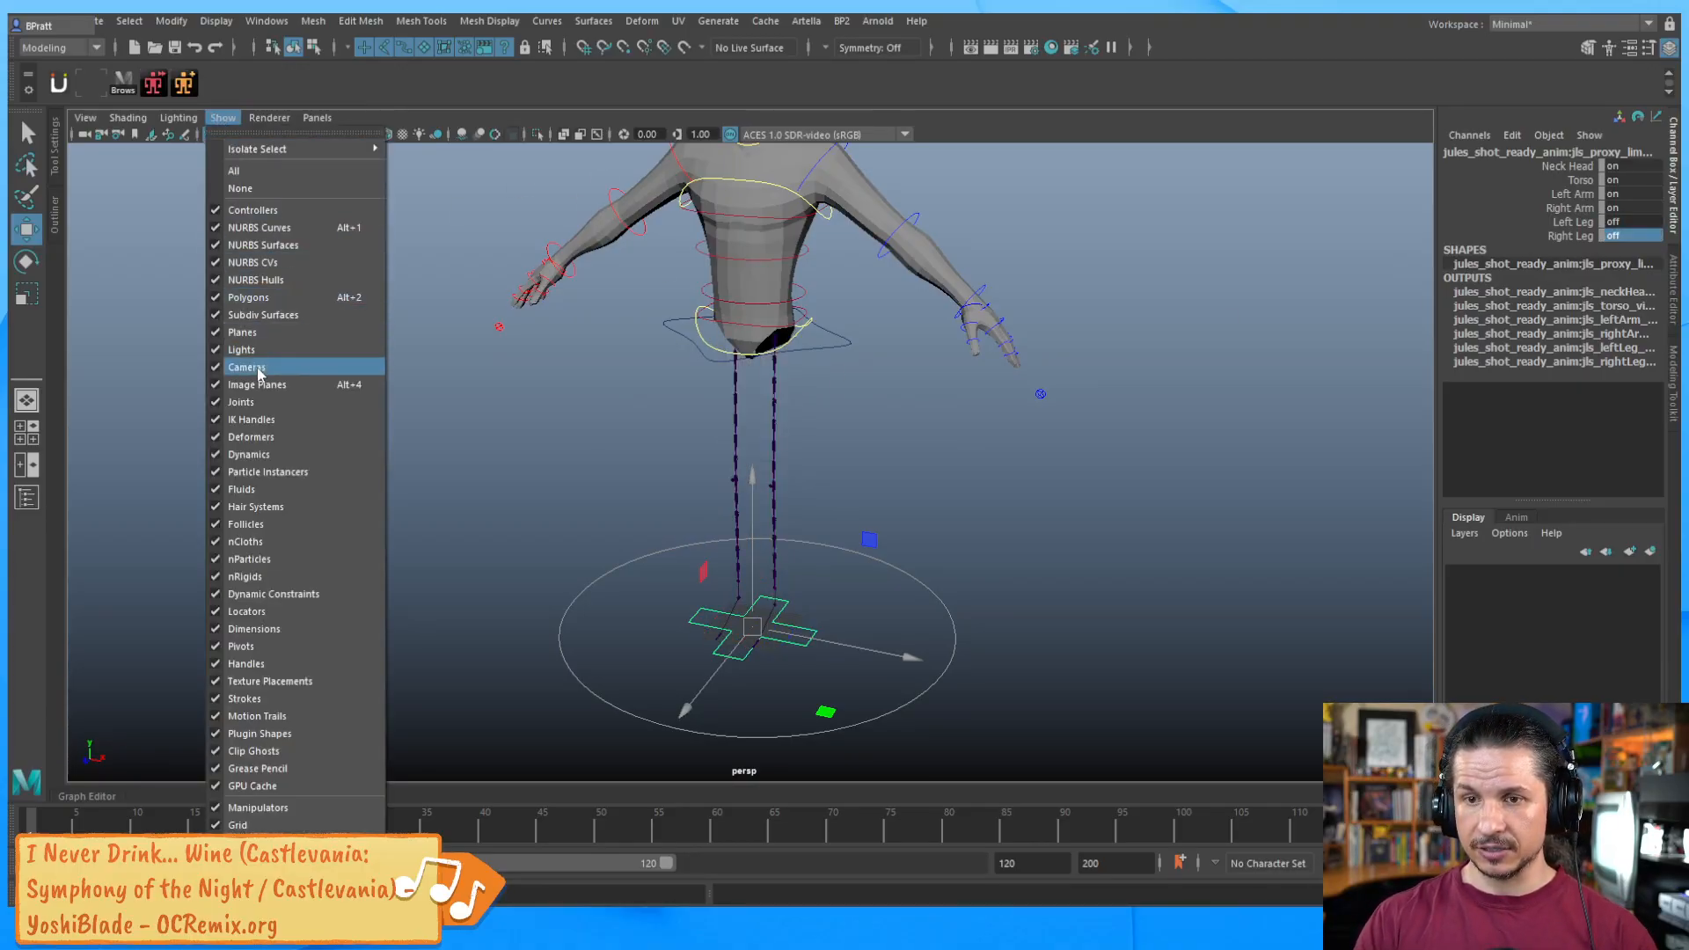
left_click(257, 405)
middle_click_drag(882, 363, 868, 498, "alt")
left_click_drag(868, 498, 916, 468, "alt")
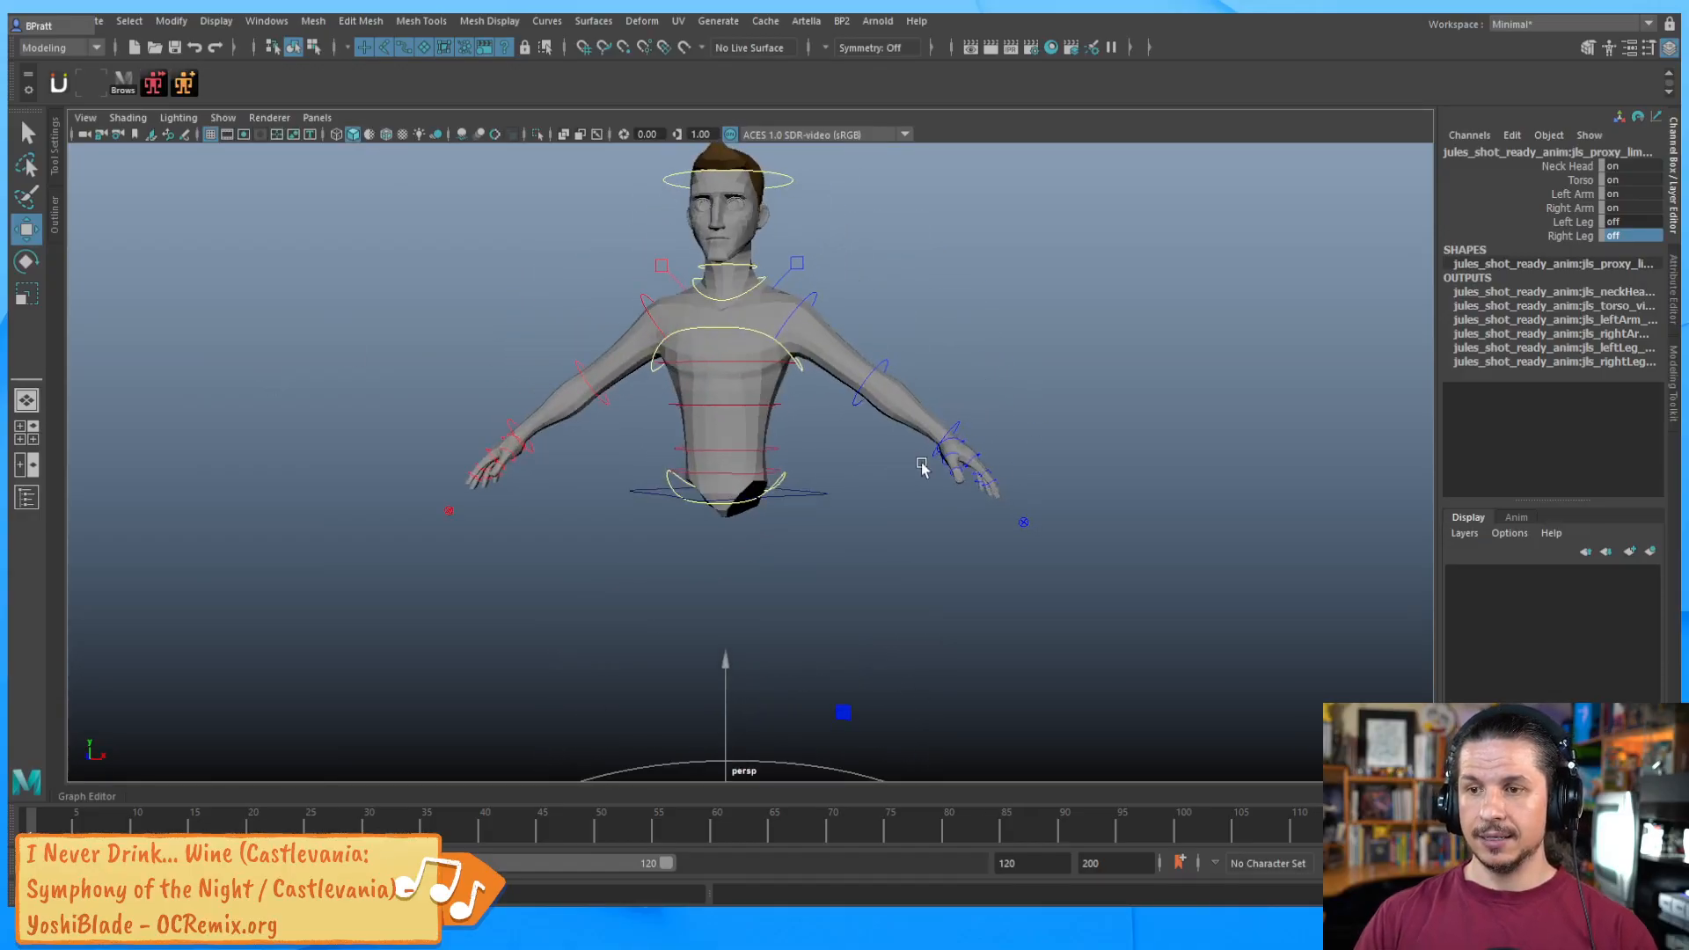
Turn off Left Arm and Right Arm visibility on the proxy limb control.
middle_click_drag(916, 467, 1007, 466, "alt")
right_click_drag(1007, 466, 930, 493, "alt")
middle_click_drag(1025, 472, 992, 491, "alt")
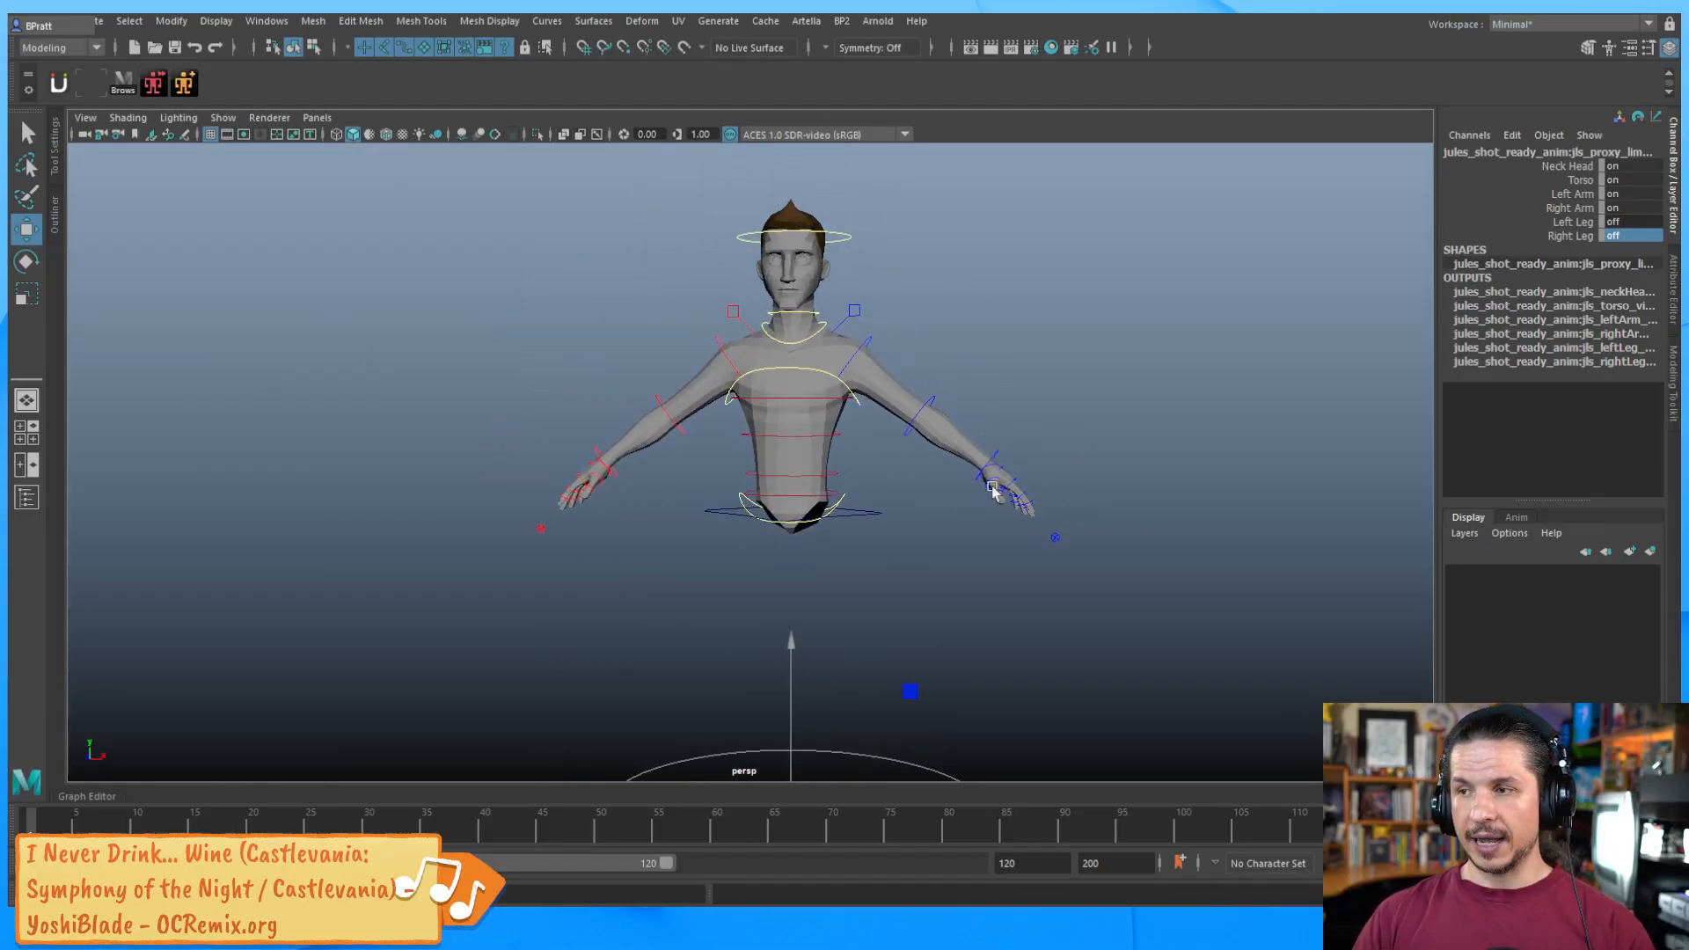
left_click(1629, 195)
type("0")
key("Tab")
type("0")
key("Return")
Try shifting the armless torso sideways with the COG control, and undo the last move.
left_click(867, 513)
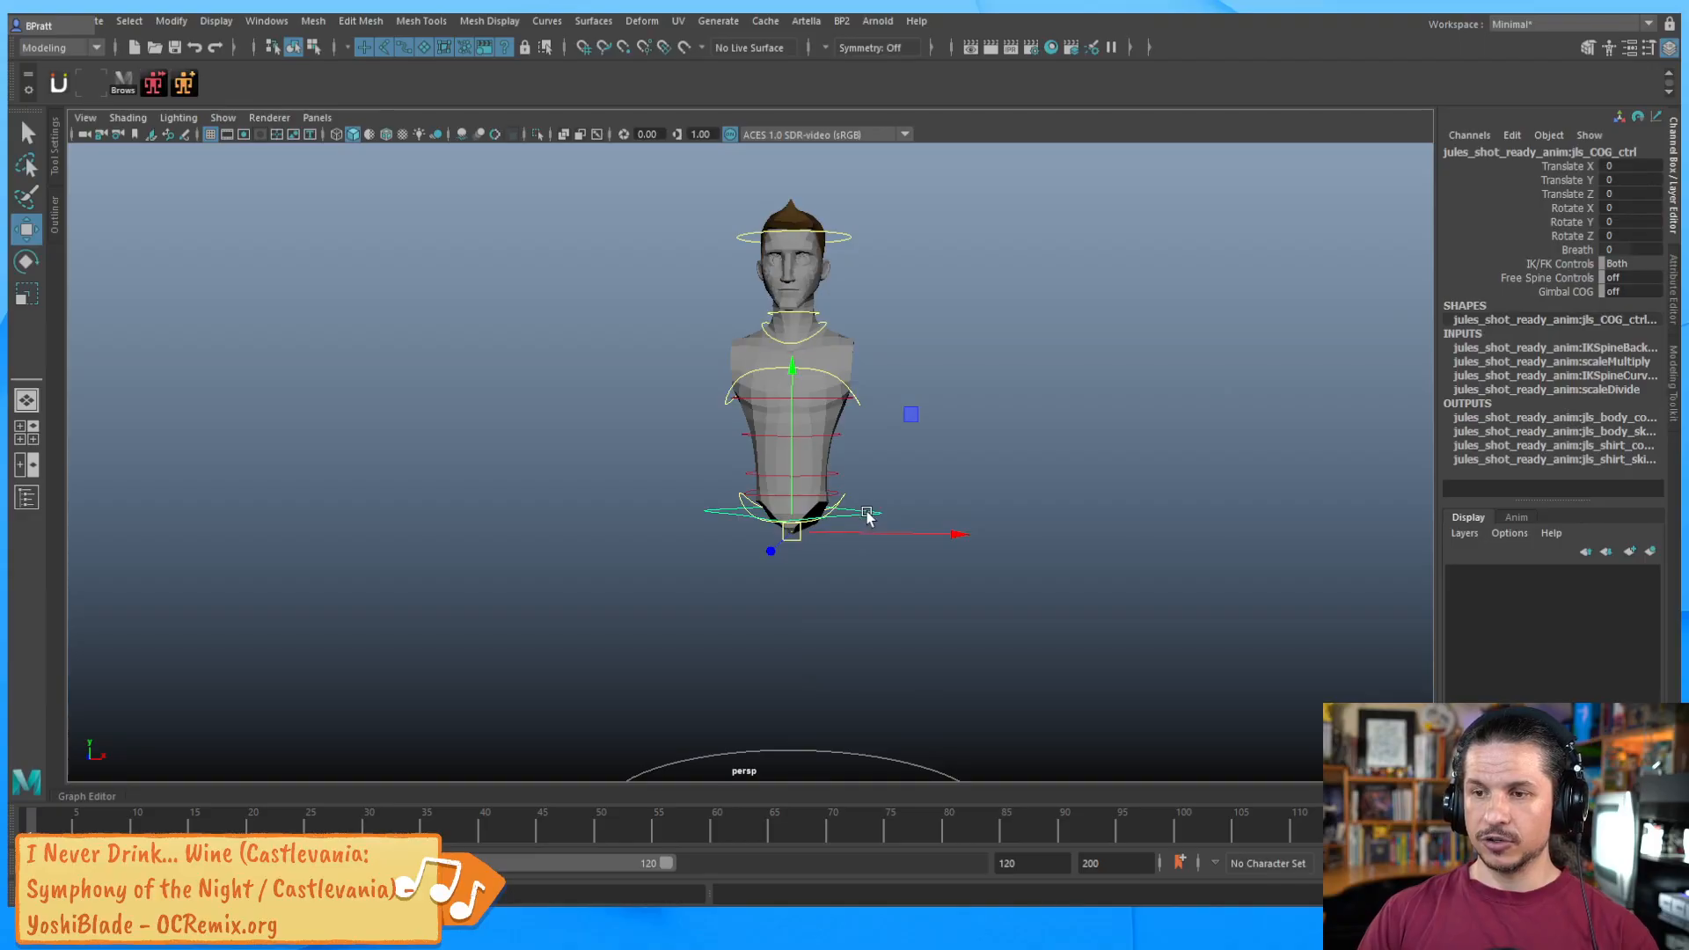
left_click_drag(809, 534, 1006, 451)
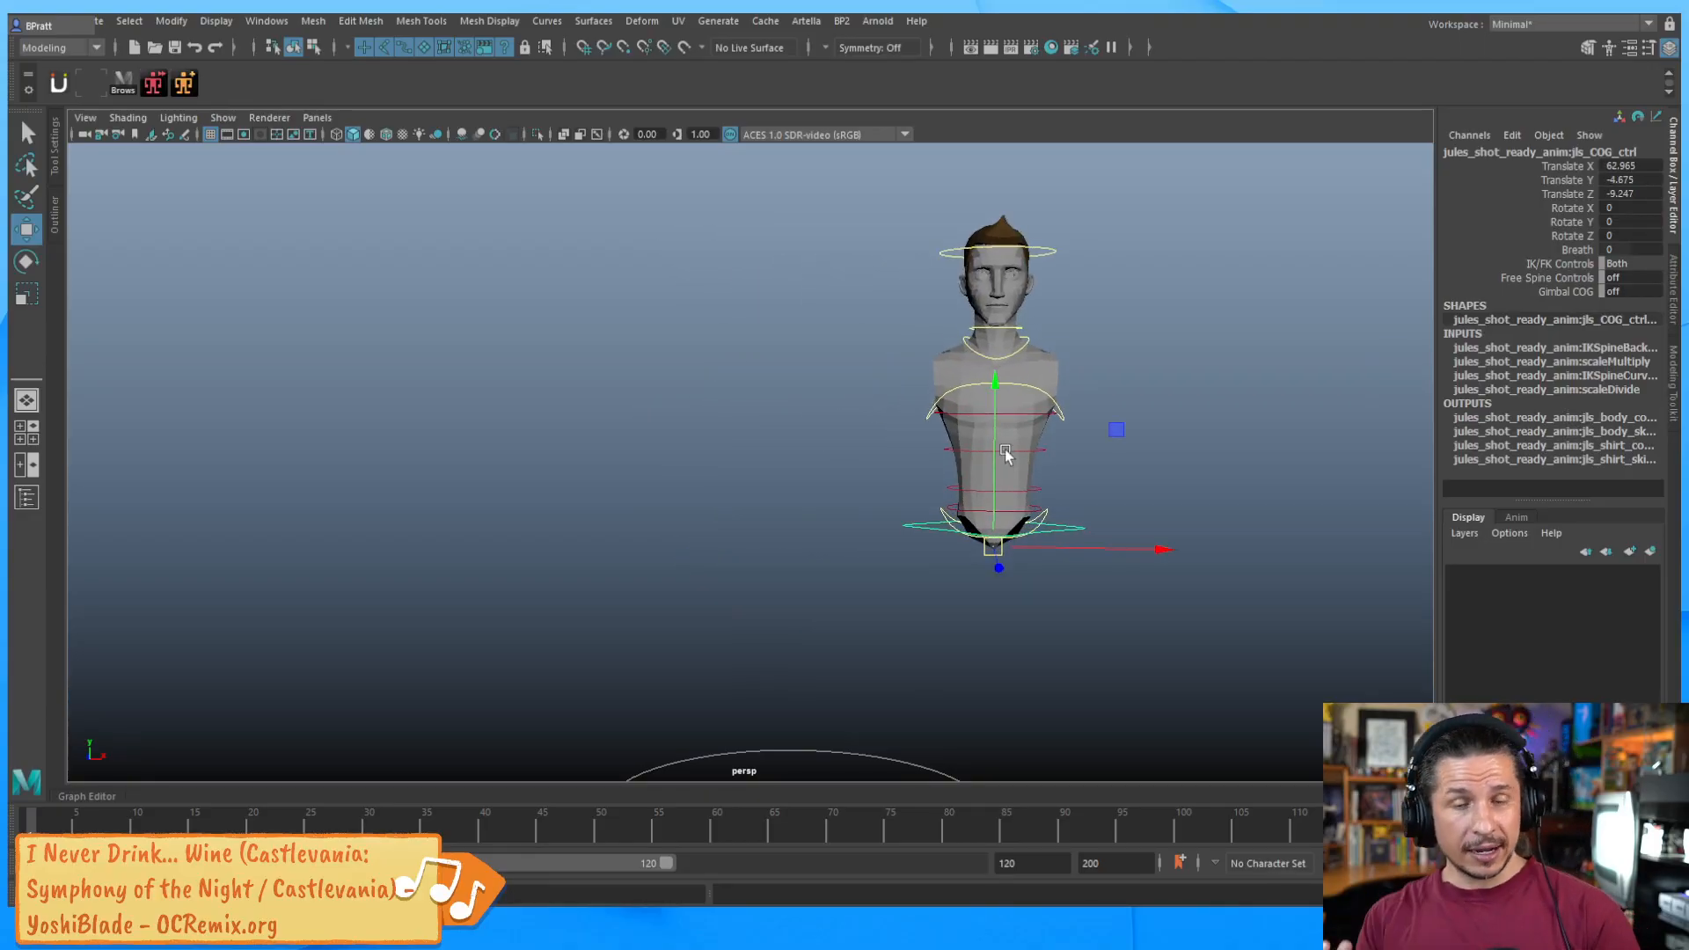
key("ctrl+z")
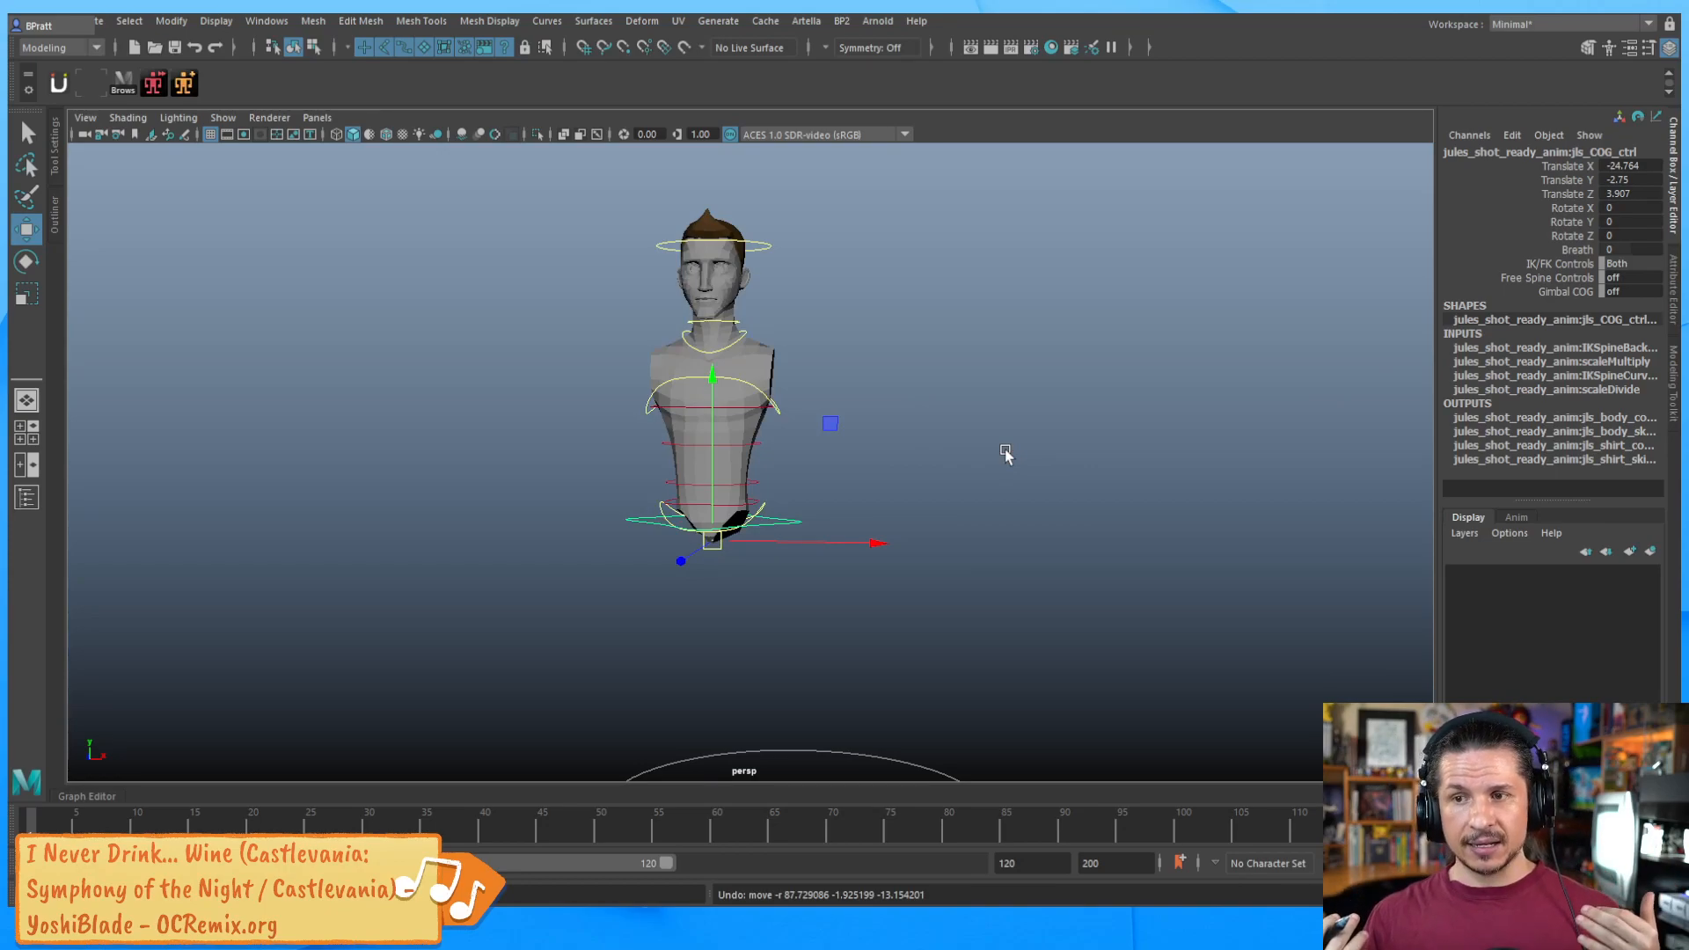
Undo the remaining COG move and the hiding of both arms.
left_click_drag(876, 493, 728, 573, "alt")
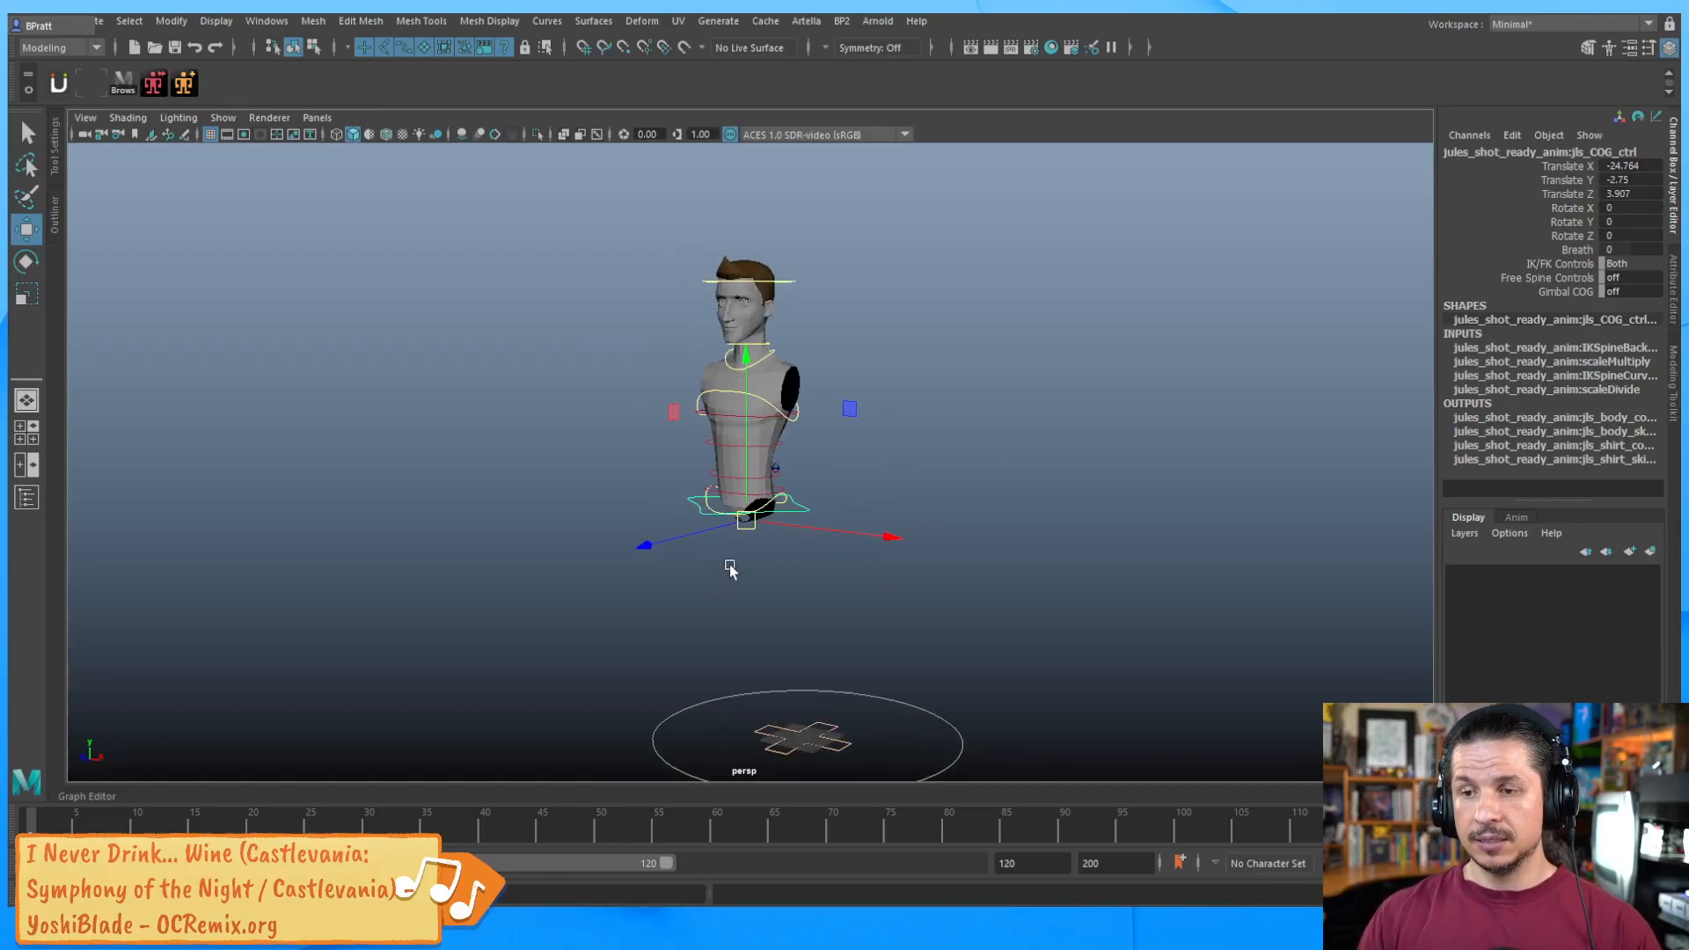
key("ctrl+z")
key("ctrl+z")
key("ctrl+z")
key("ctrl+z")
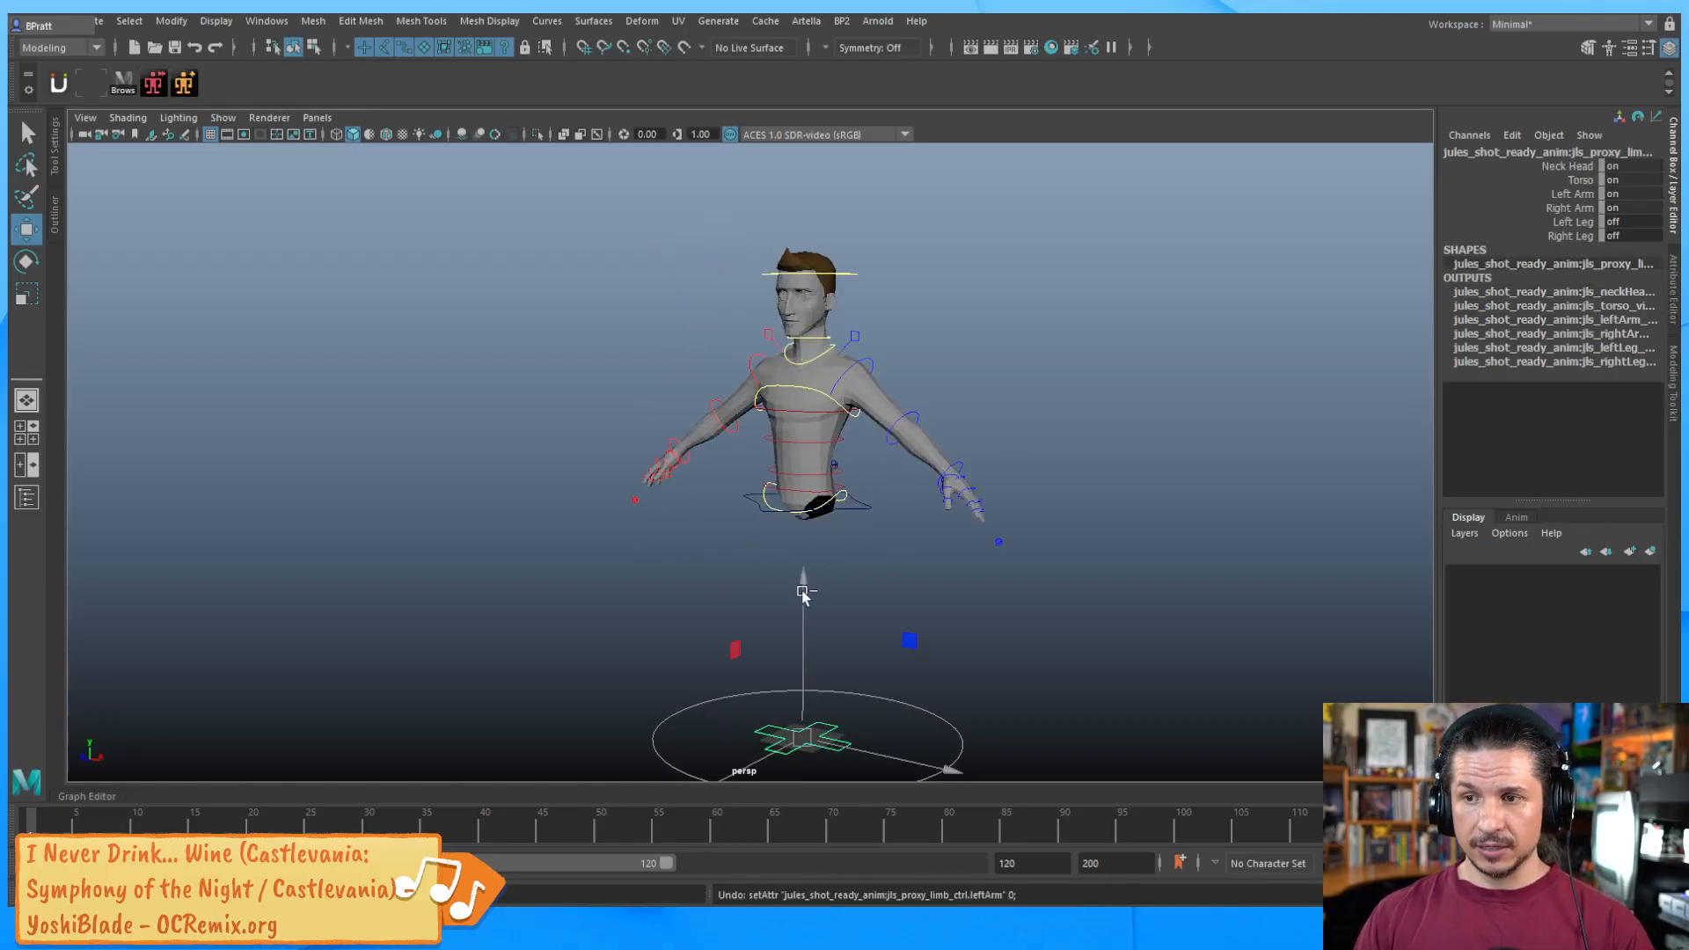
Undo the hiding of both proxy legs and the body resolution switch to proxy.
key("ctrl+z")
key("ctrl+z")
key("ctrl+z")
key("ctrl+z")
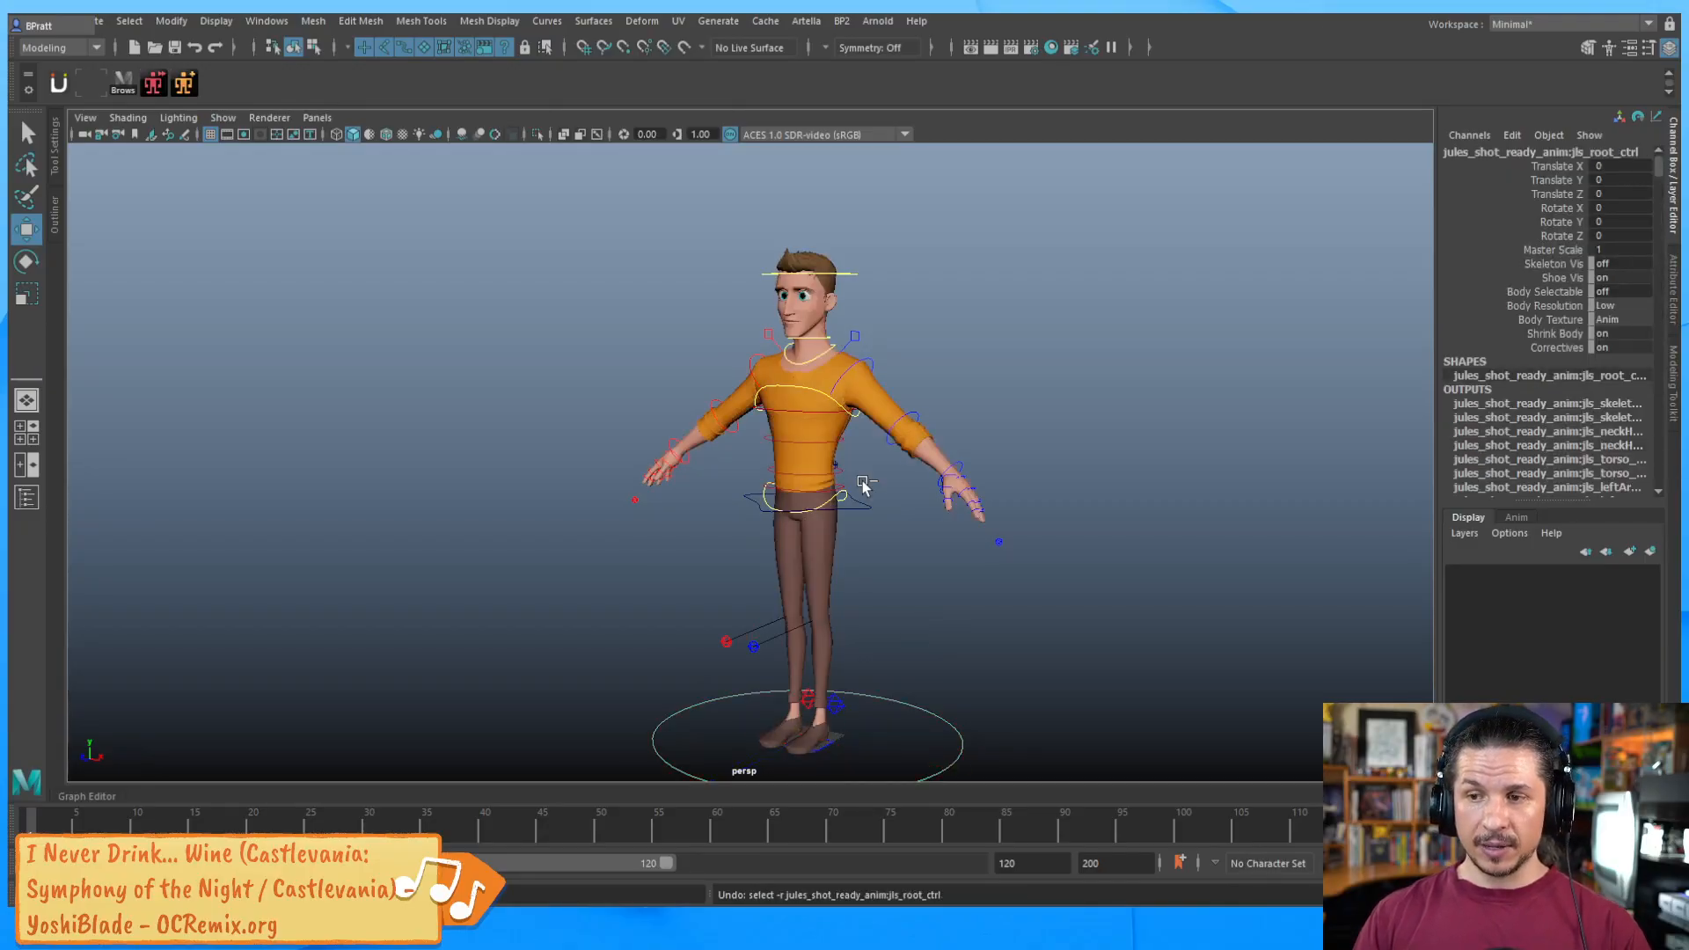
Turn on Body Selectable on the character's root control.
mouse_move(972, 495)
left_mouse_down("alt")
mouse_move(1048, 566)
mouse_move(939, 501)
mouse_move(1022, 419)
mouse_move(972, 502)
left_mouse_up("alt")
middle_click_drag(971, 502, 954, 565, "alt")
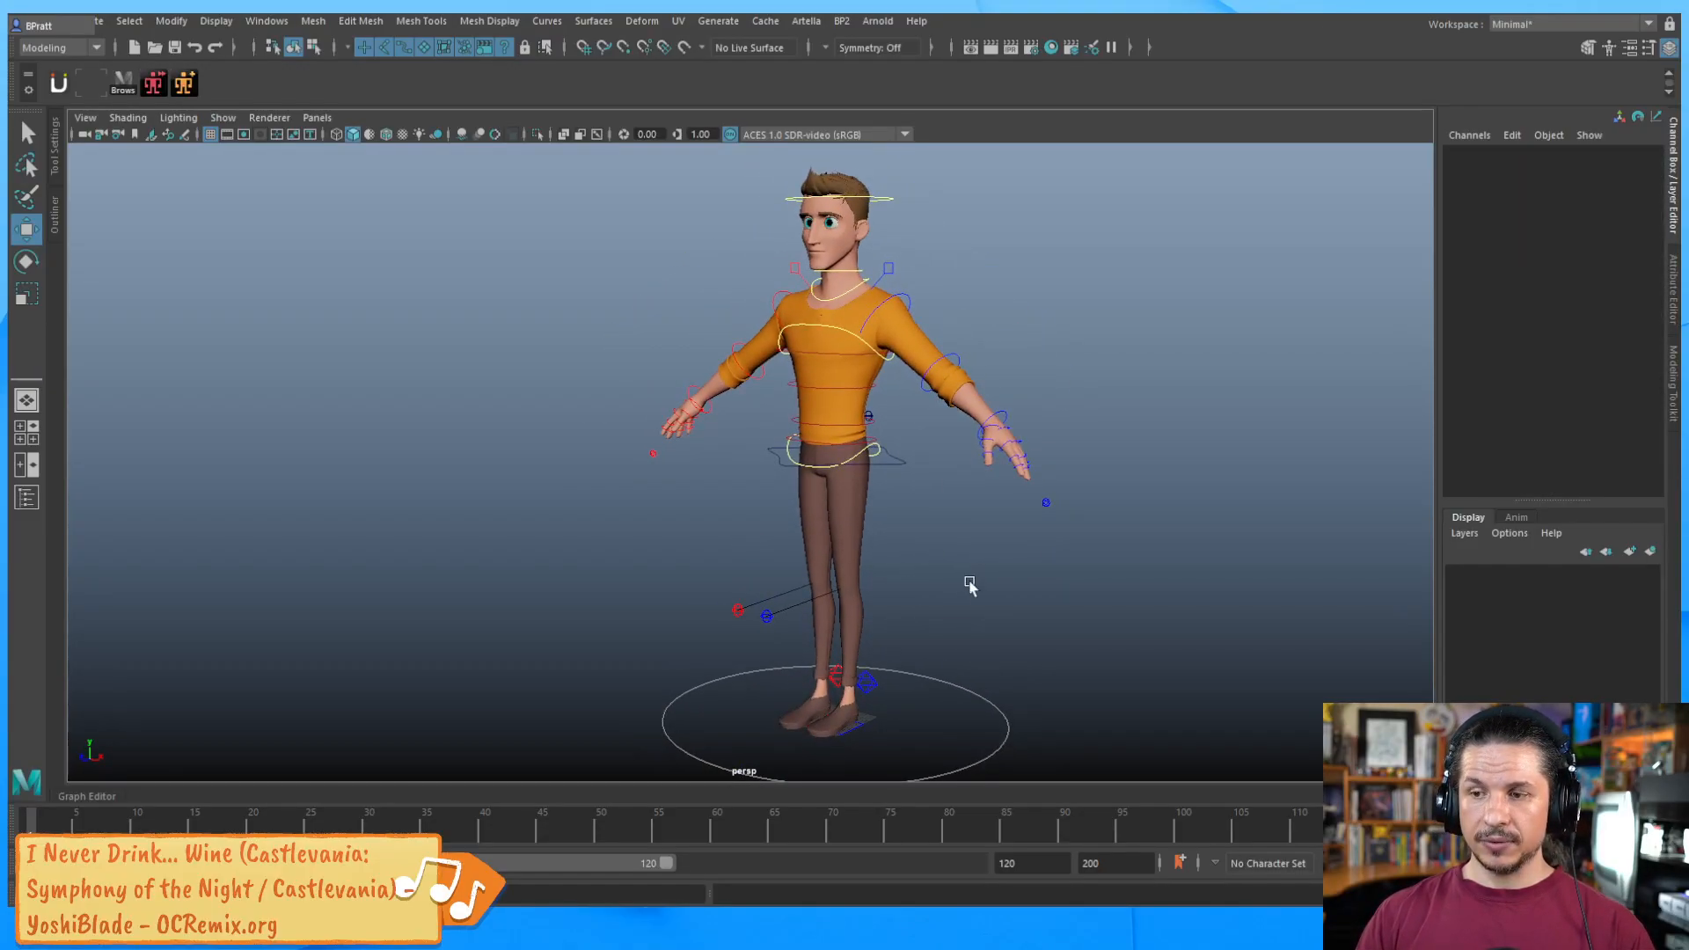
left_click_drag(944, 614, 985, 706)
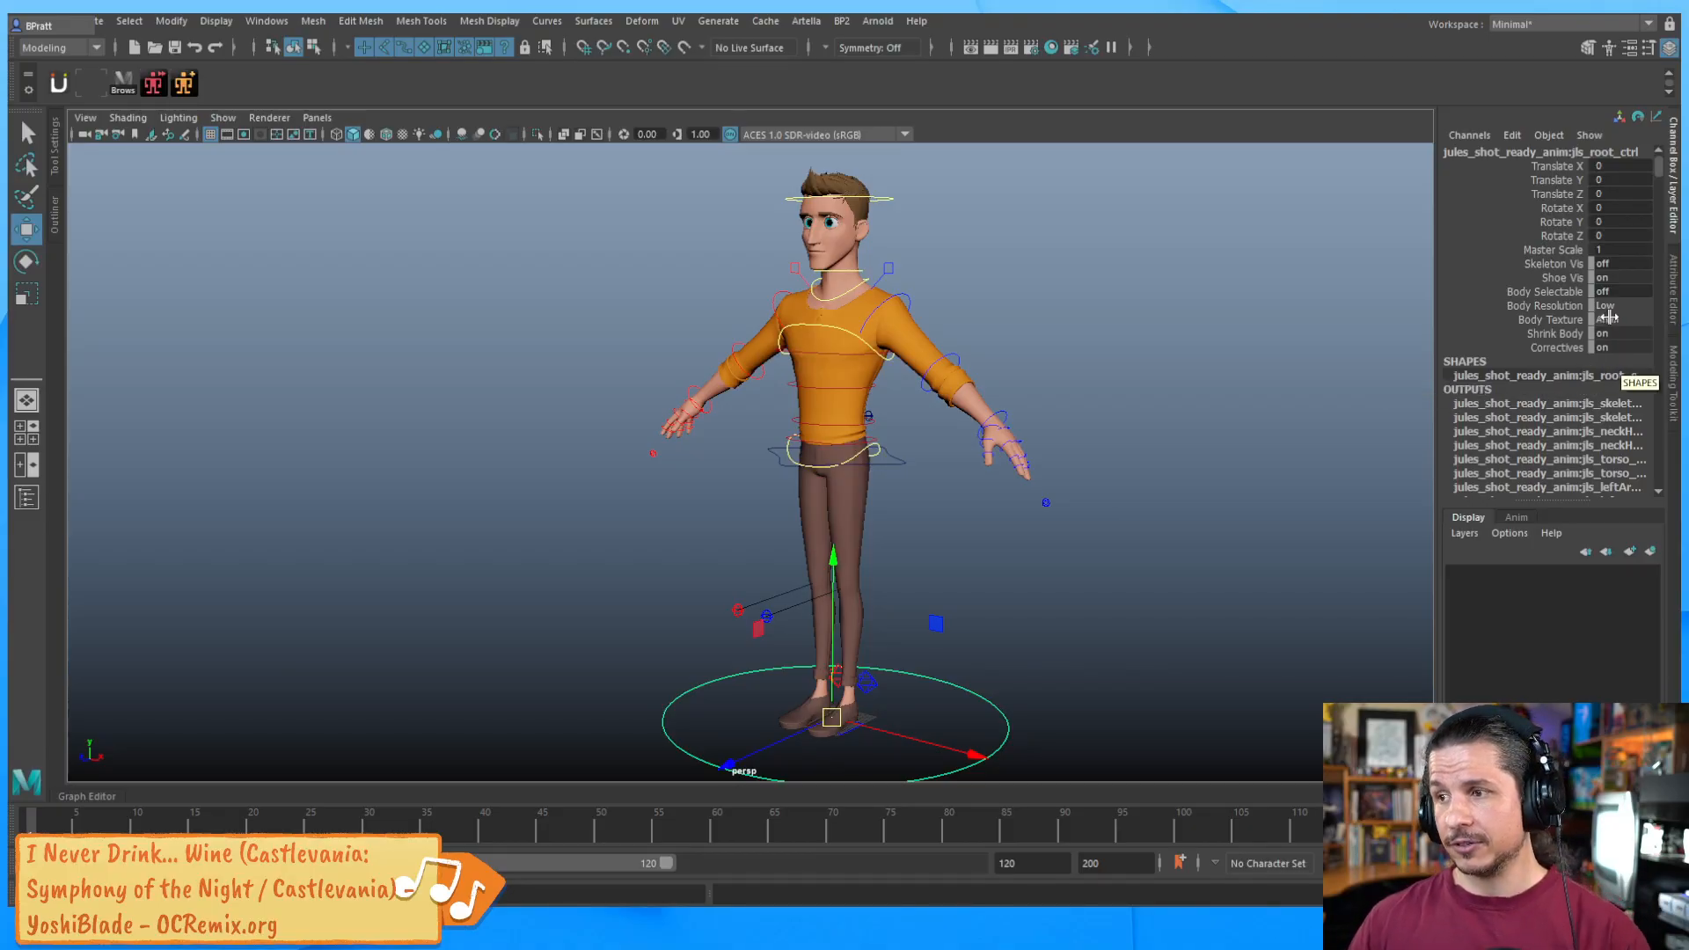
left_click(1617, 264)
double_click(1628, 291)
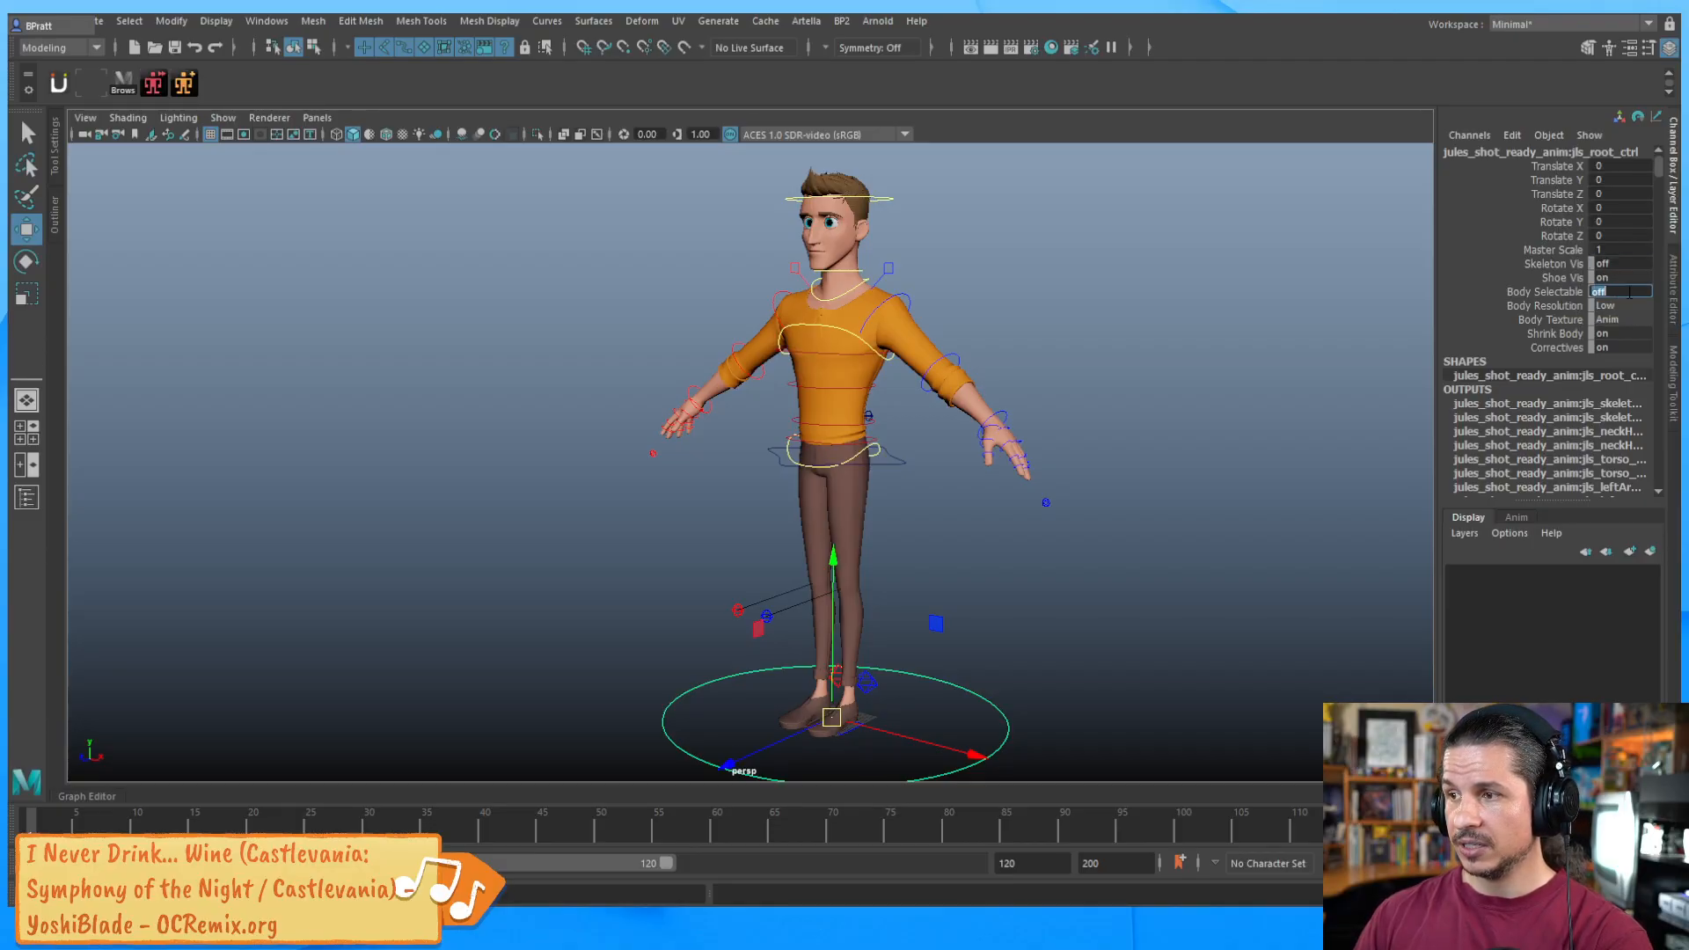
key("Return")
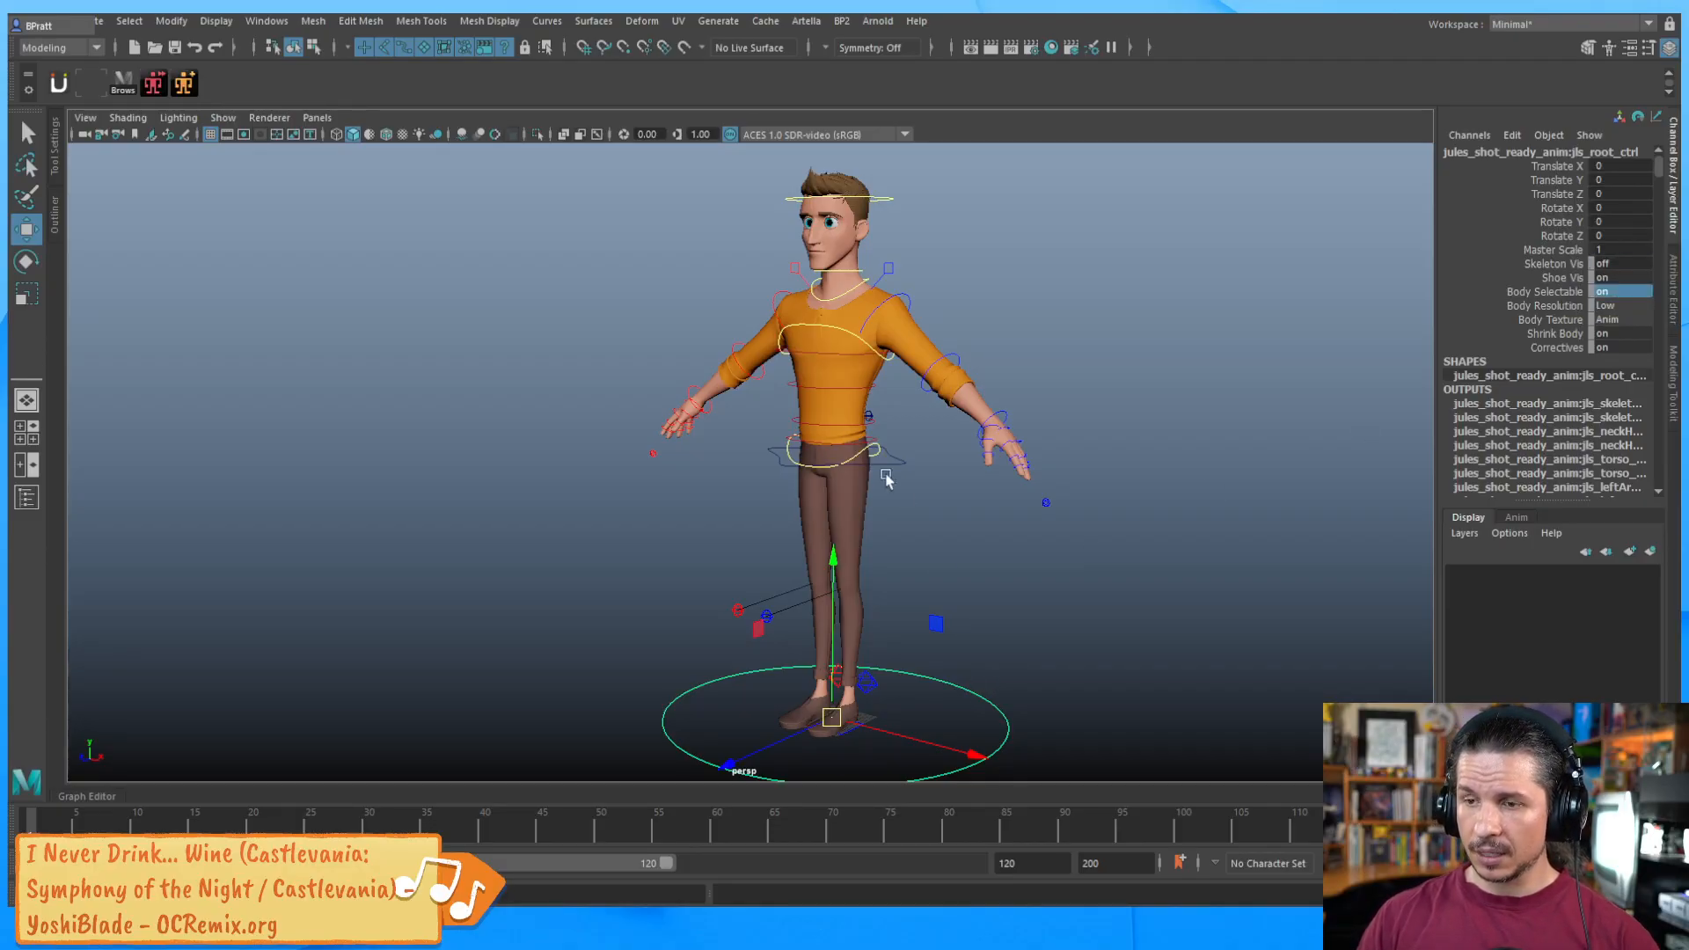
Hide the NURBS curves in the perspective viewport and select all of the character's body meshes.
left_click(643, 508)
left_click_drag(710, 510, 819, 518, "alt")
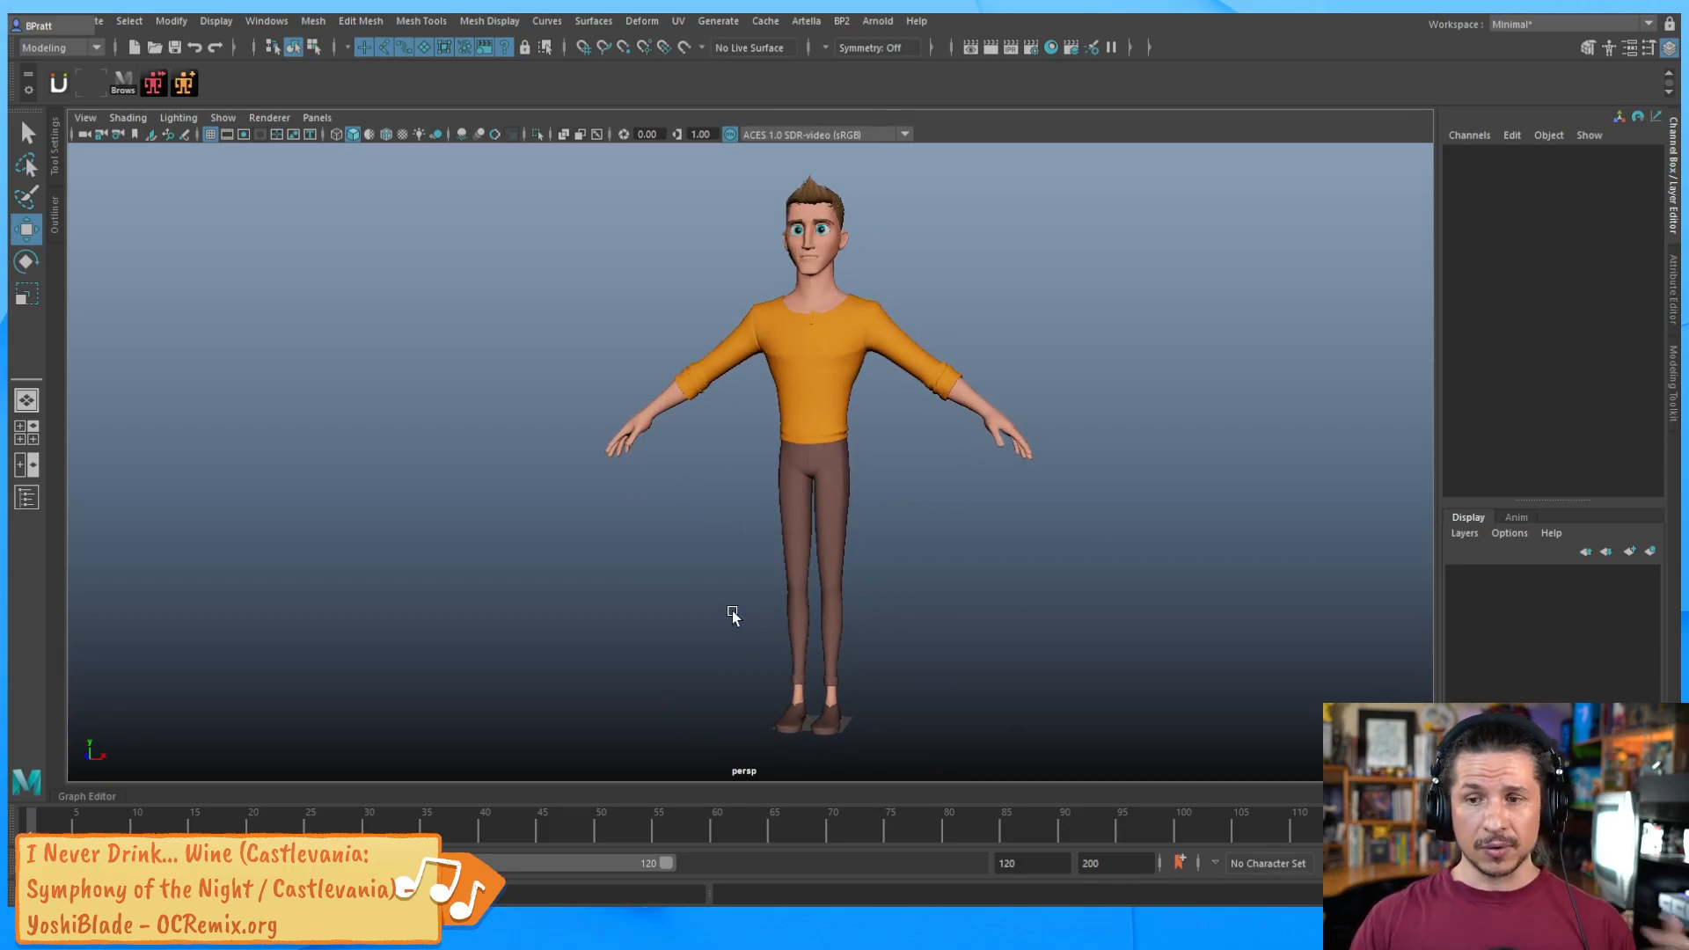
right_click_drag(784, 584, 742, 467, "alt")
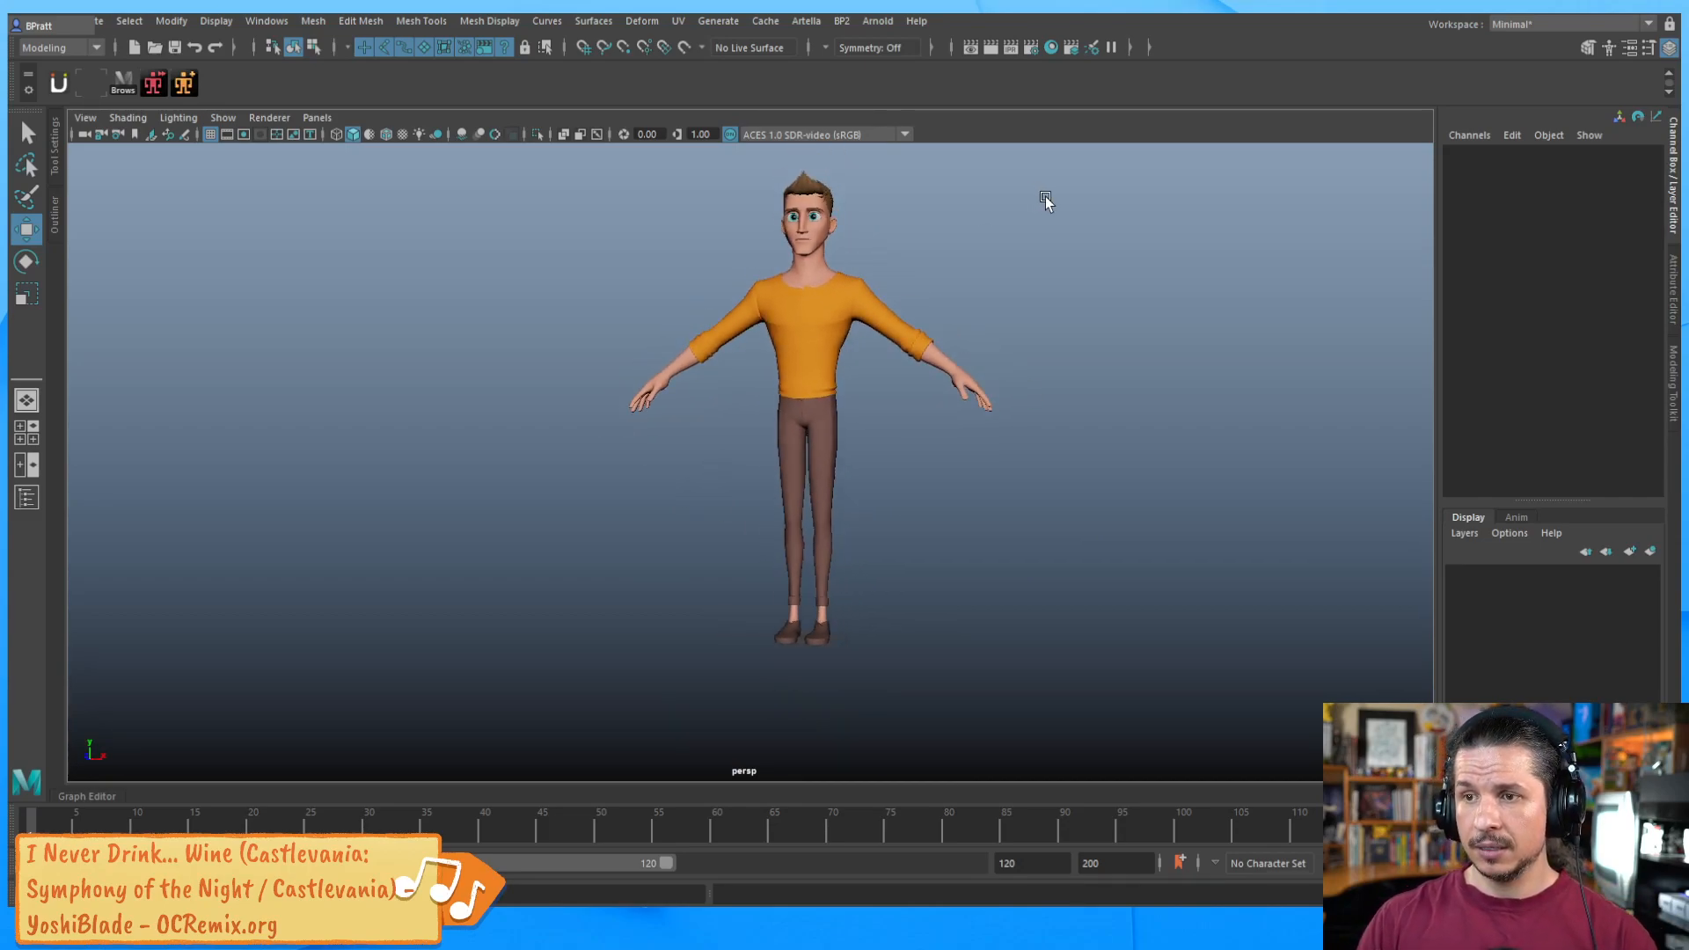
left_click_drag(1041, 196, 759, 486)
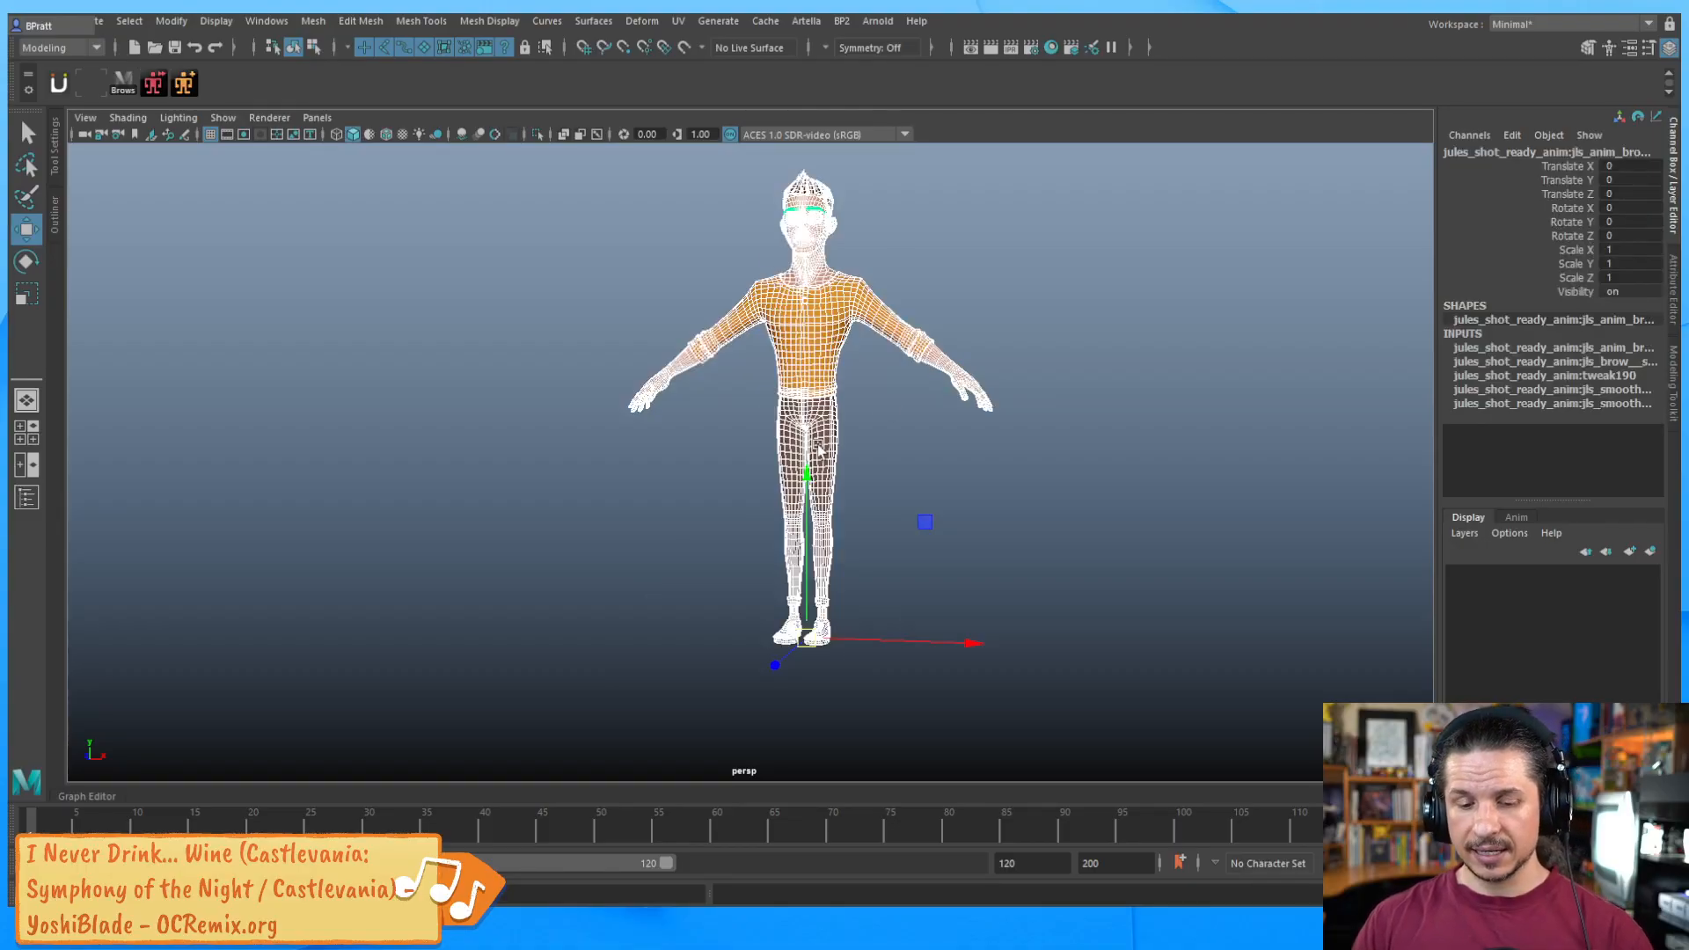
Switch the selected meshes to face selection and select the faces of both legs.
key("F11")
left_click_drag(693, 702, 921, 432)
left_click_drag(898, 489, 837, 466, "alt")
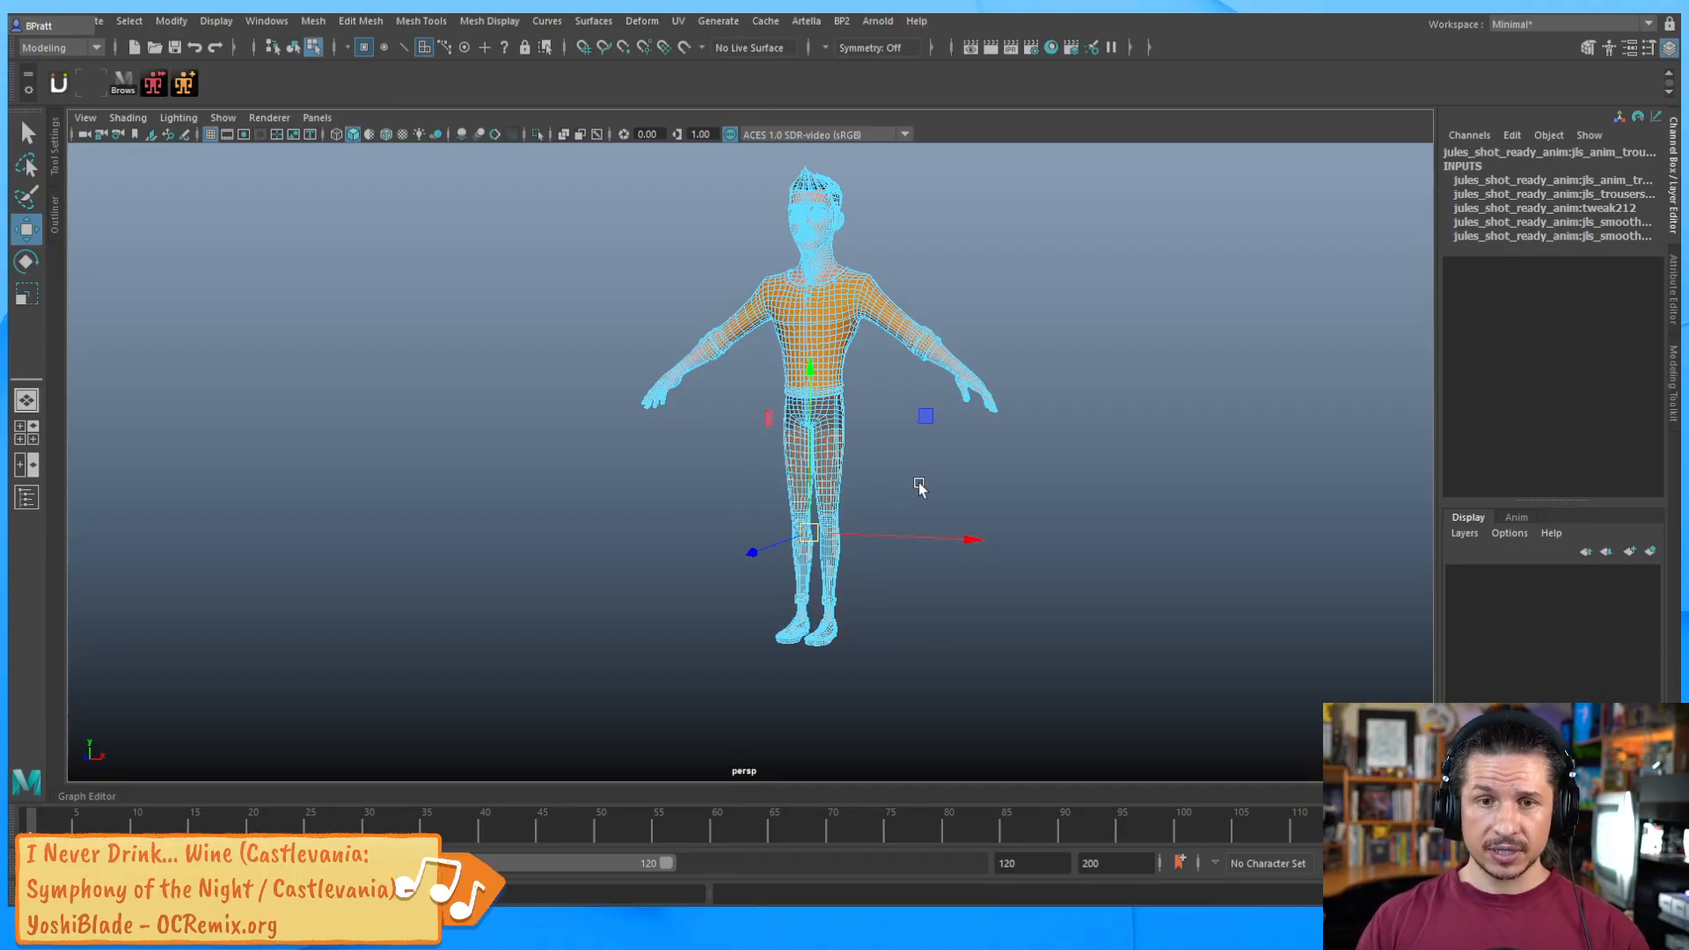
middle_click_drag(1007, 346, 983, 381, "alt")
scroll(983, 382, "down", 1)
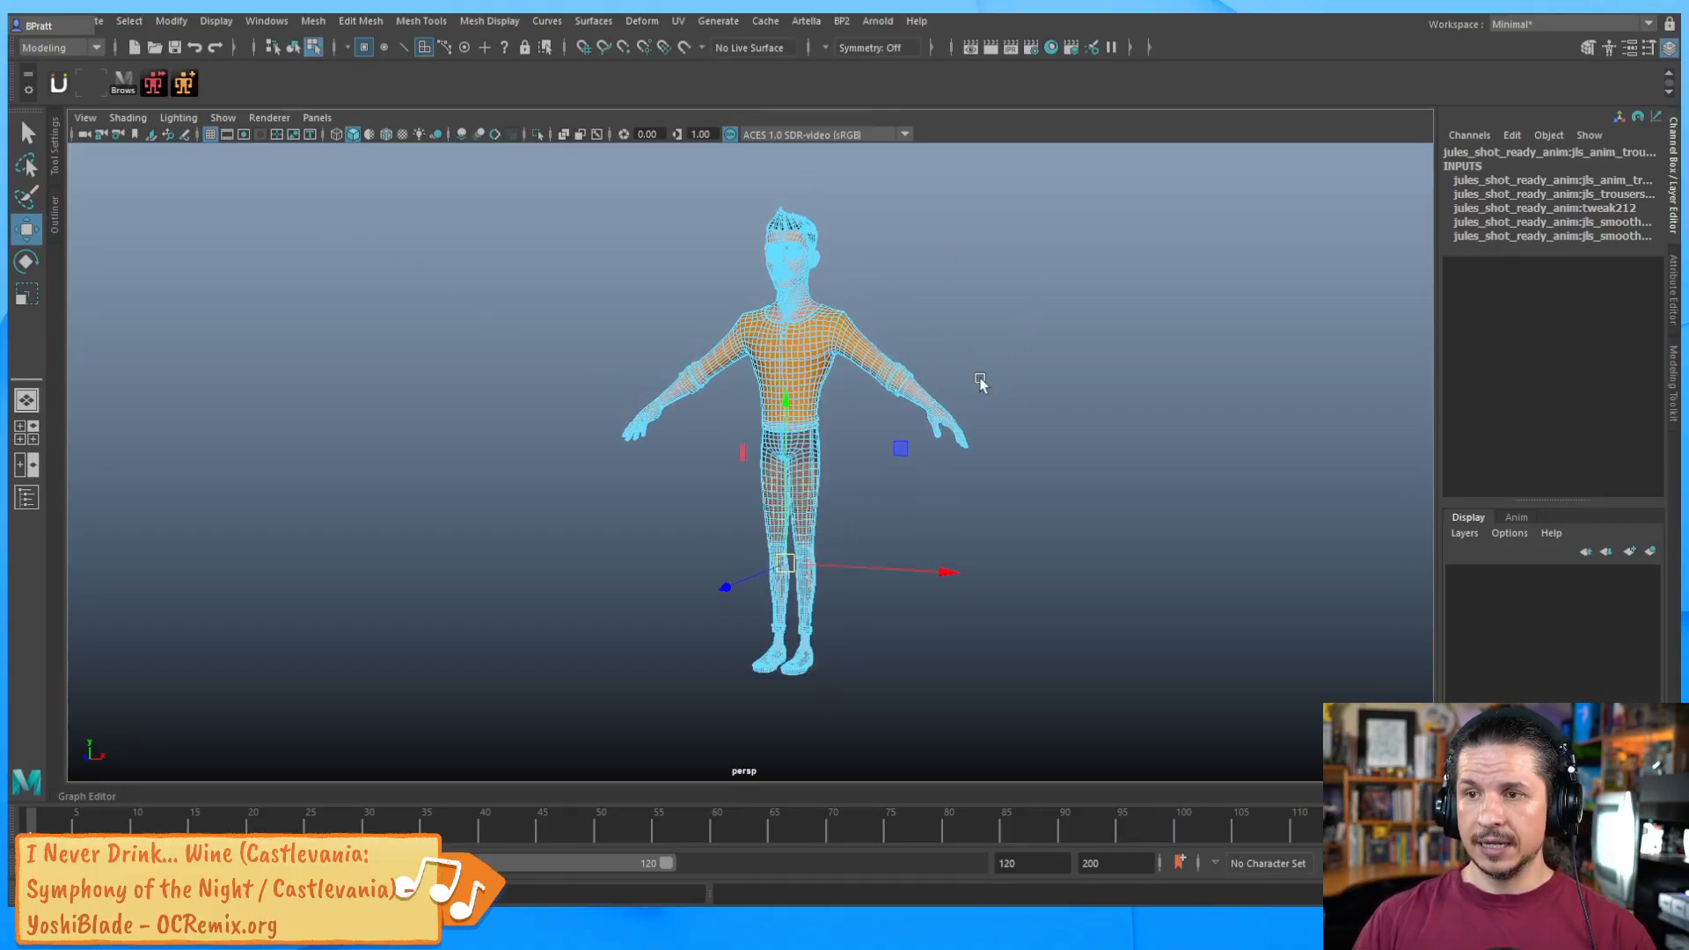
Isolate the faces of the head, arms, torso and hips in the viewport, and return to object selection.
left_click_drag(1121, 181, 742, 285)
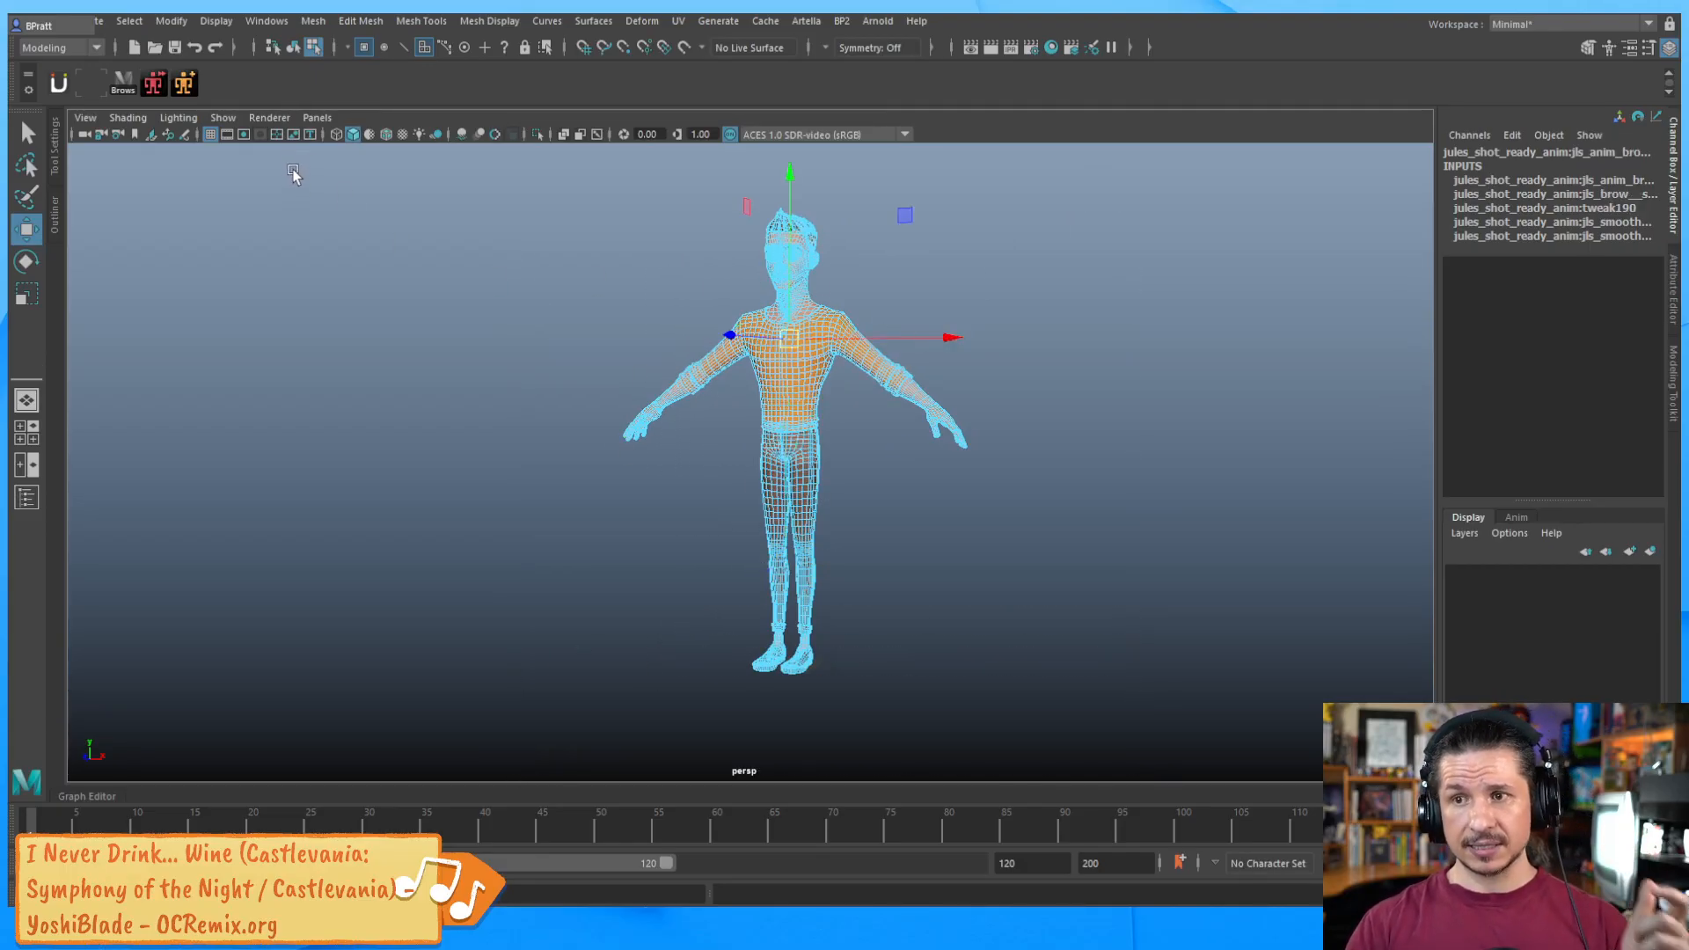
left_click(537, 134)
left_click(1109, 340)
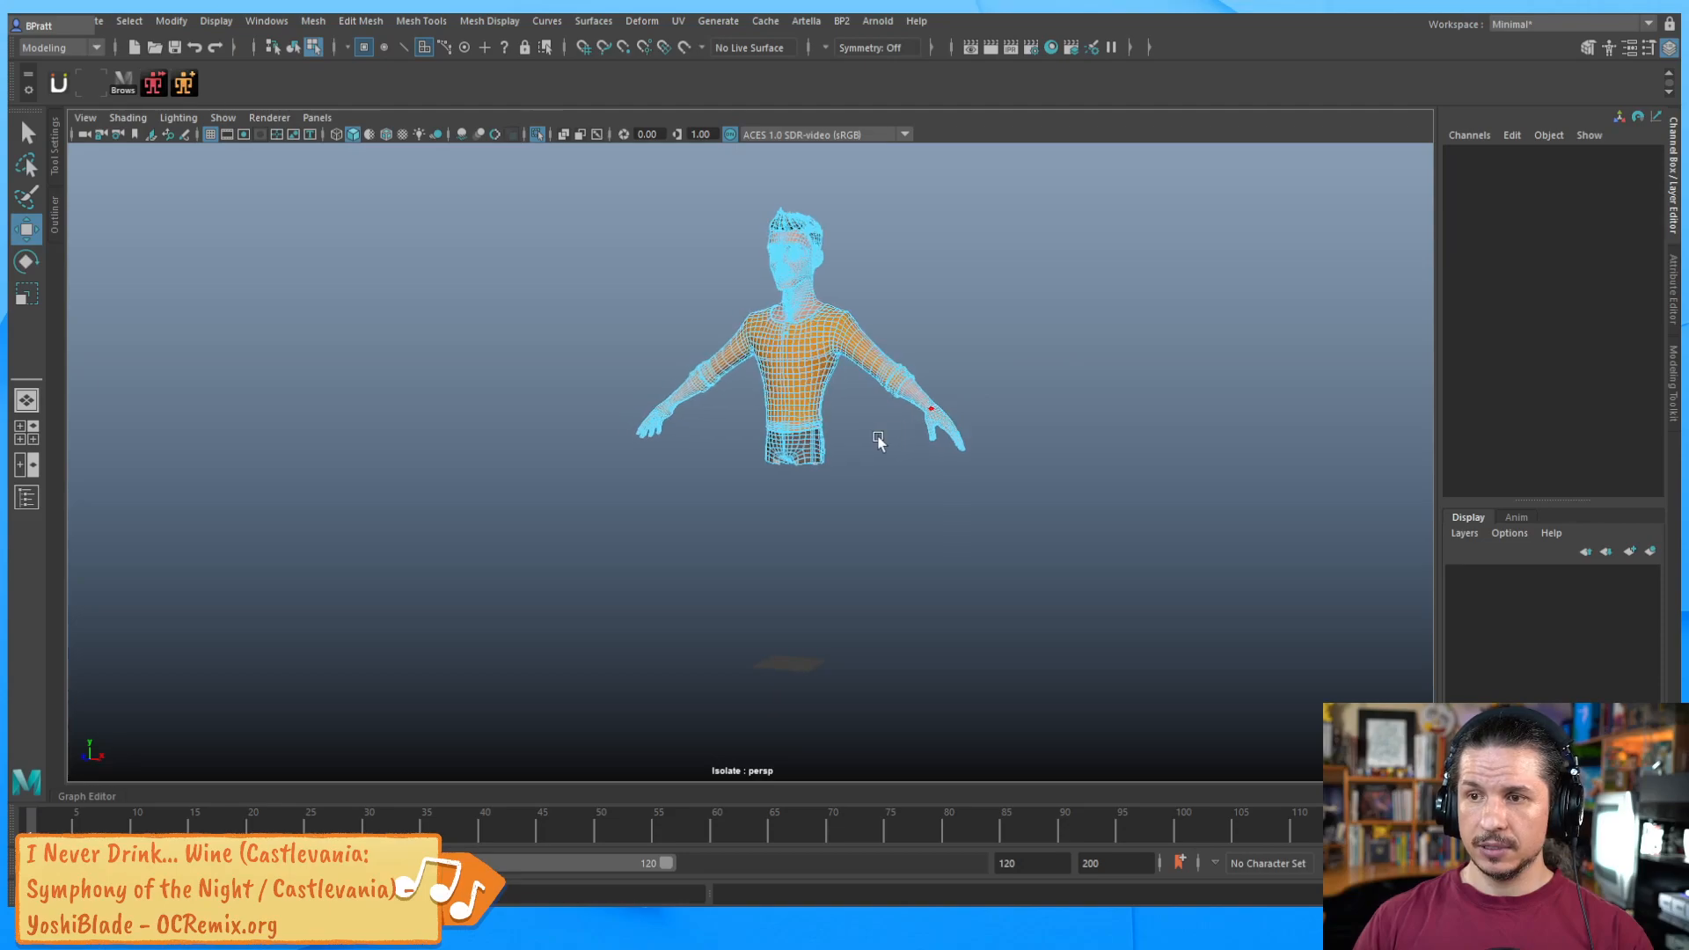
key("F8")
left_click(930, 498)
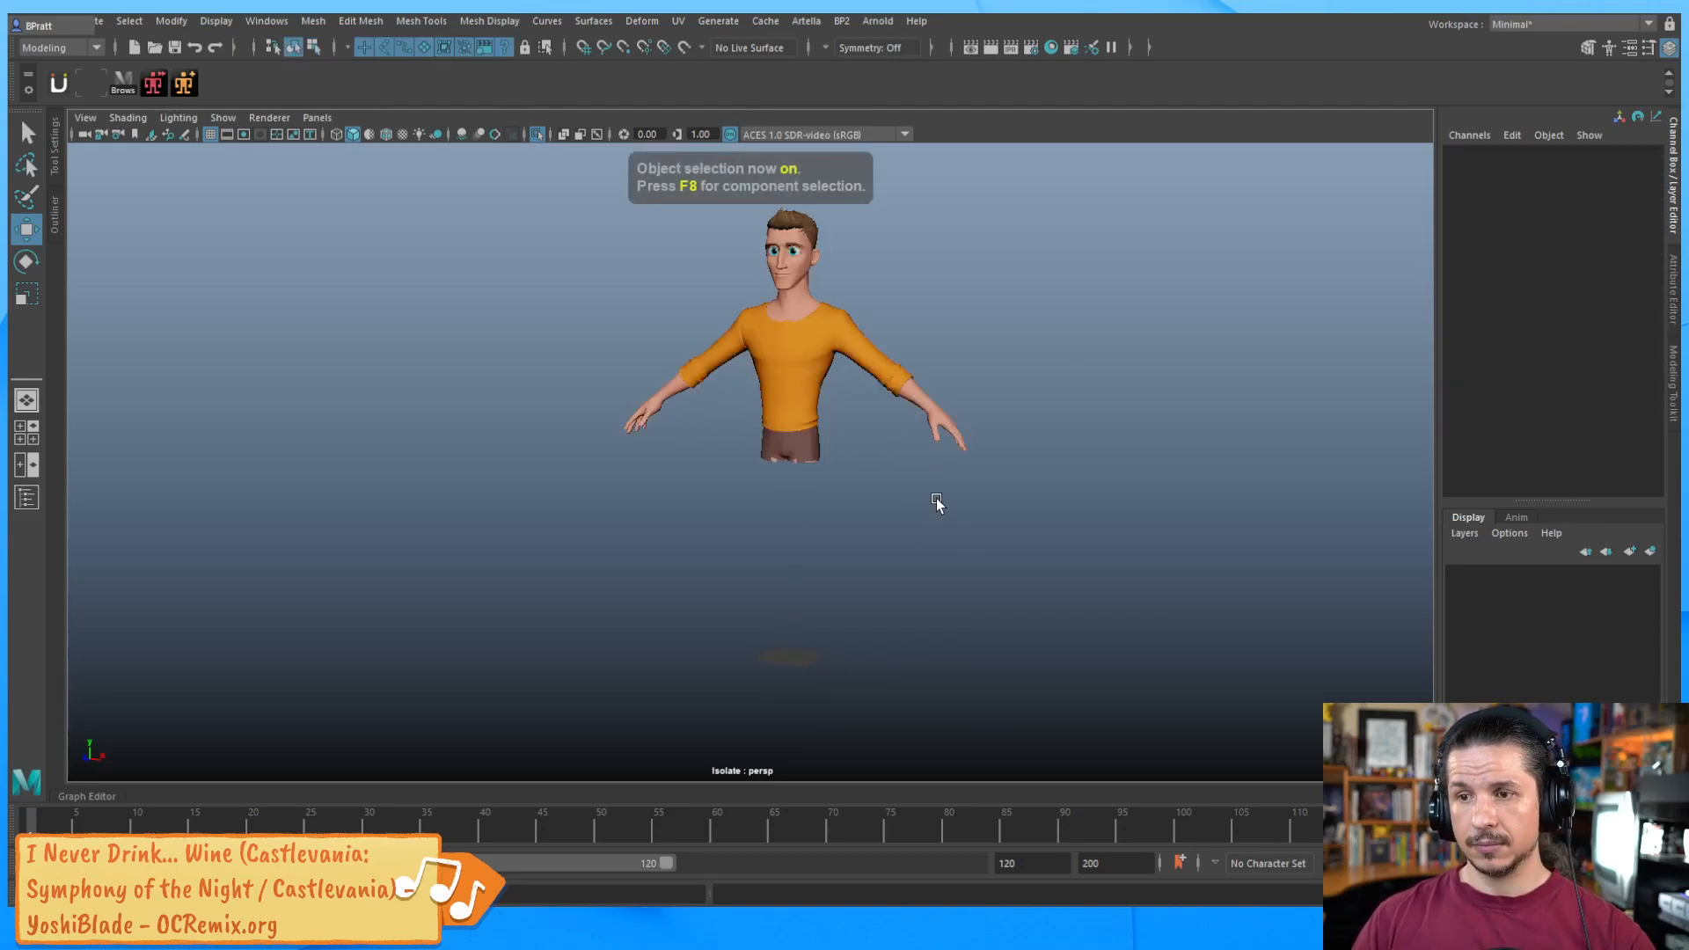
left_click_drag(906, 498, 827, 543, "alt")
left_click_drag(814, 615, 807, 525, "alt")
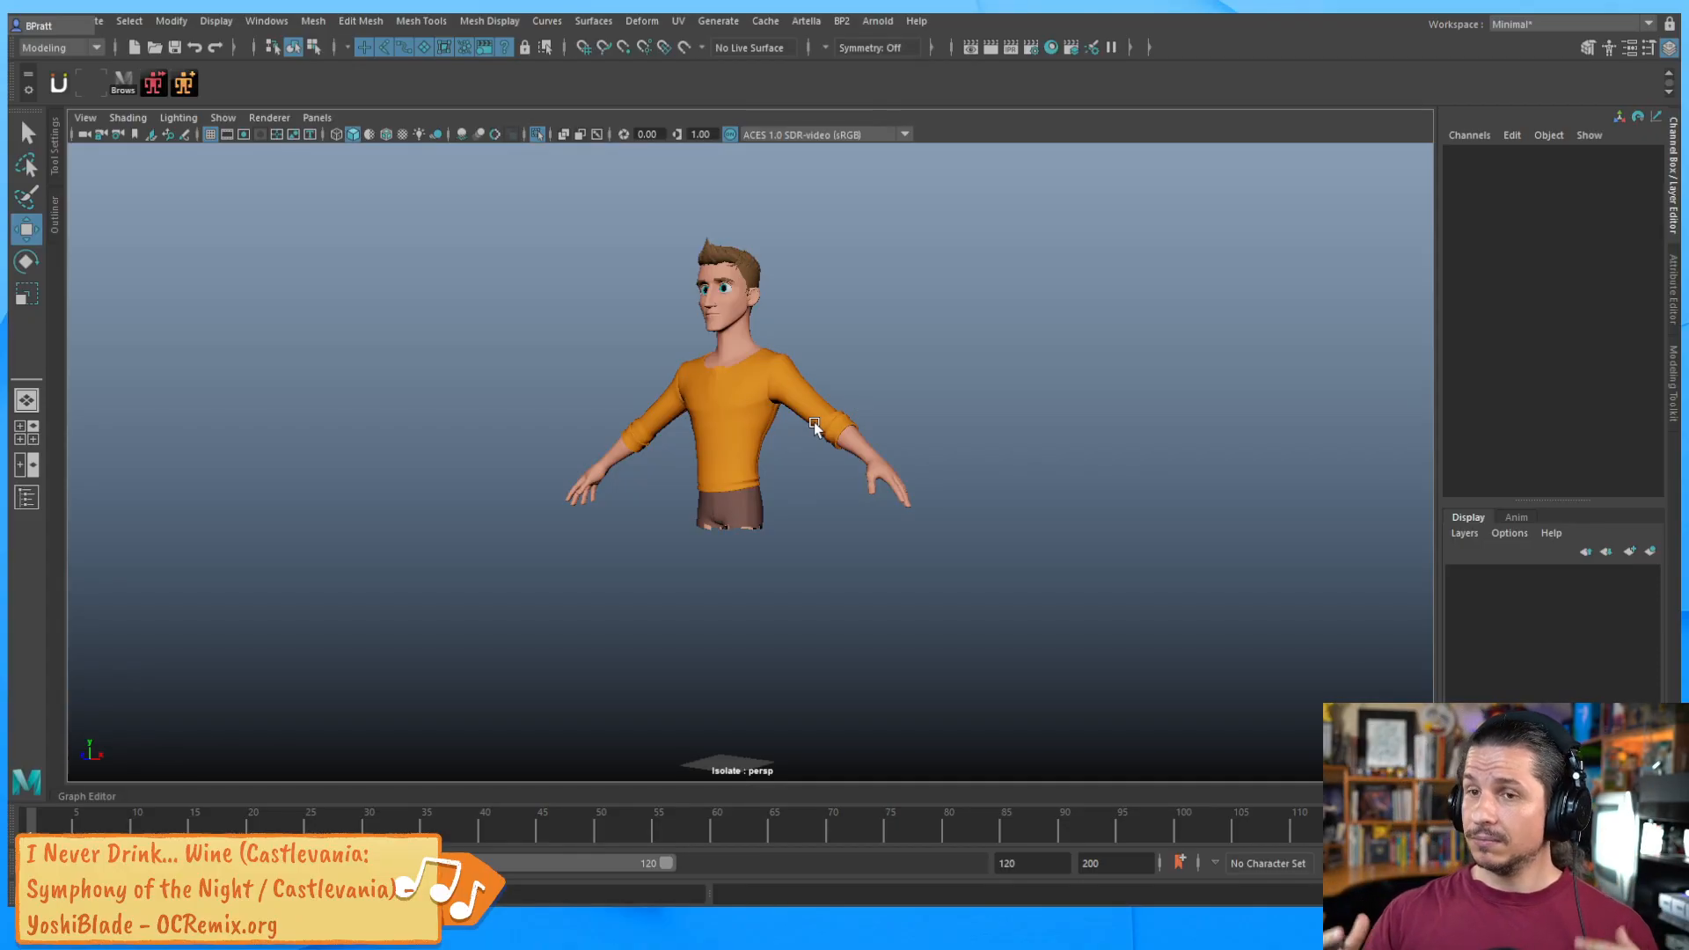
Examine the Isolate Select options of the perspective viewport, including its bookmarks.
left_click(225, 117)
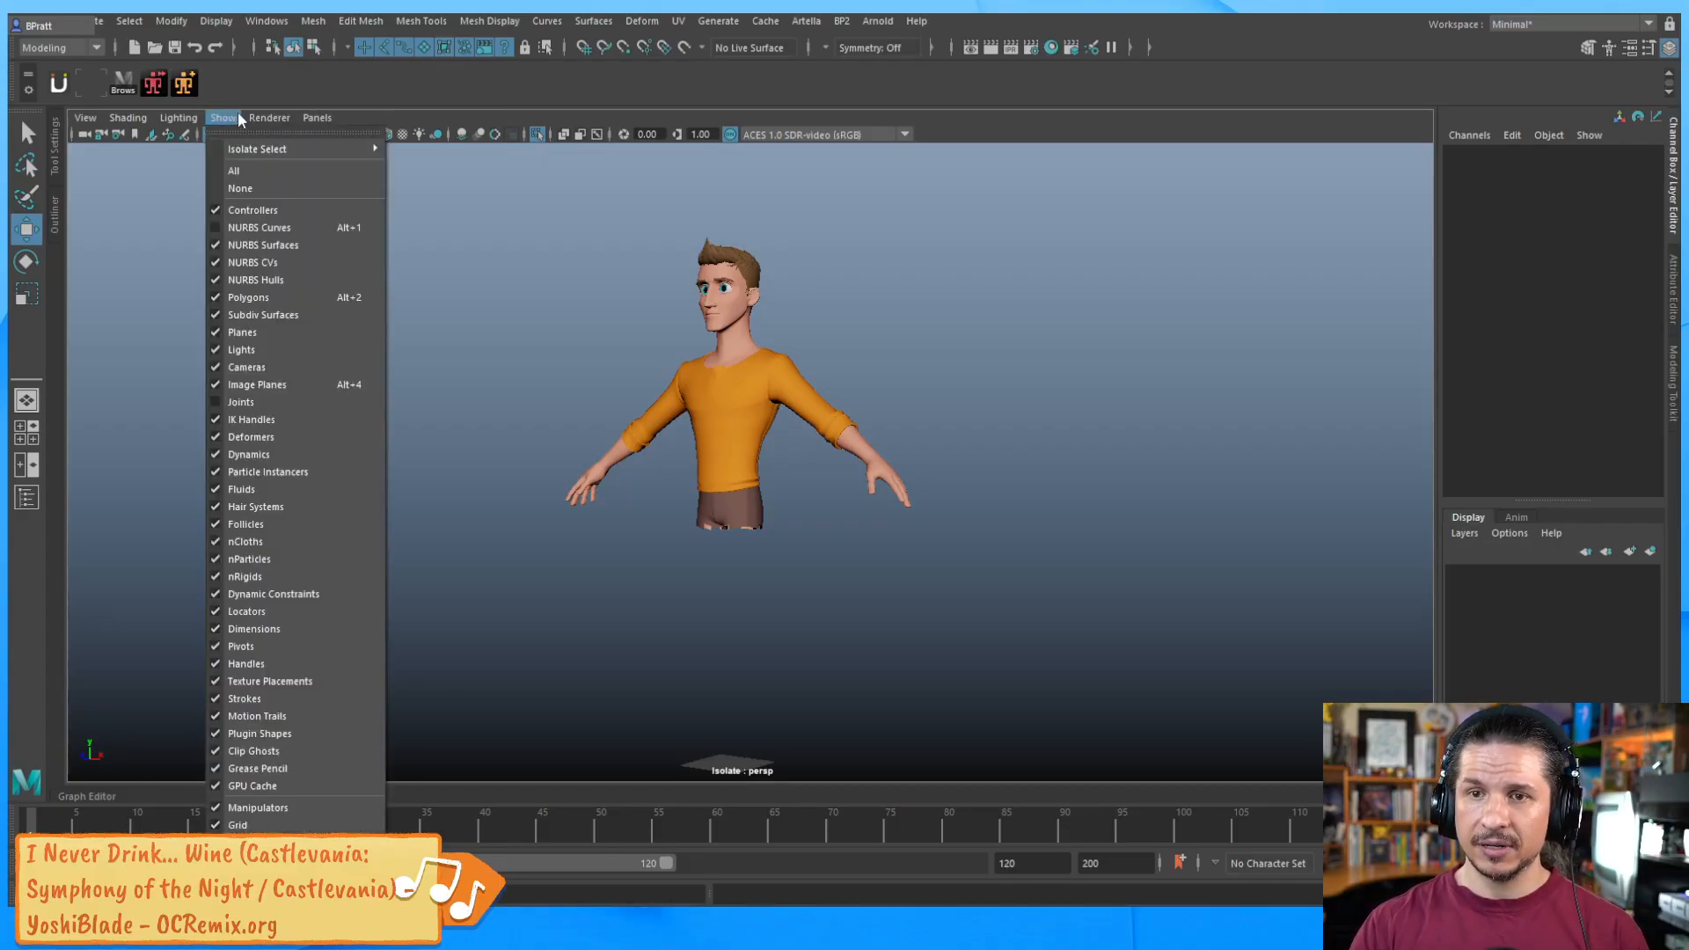
mouse_move(256, 148)
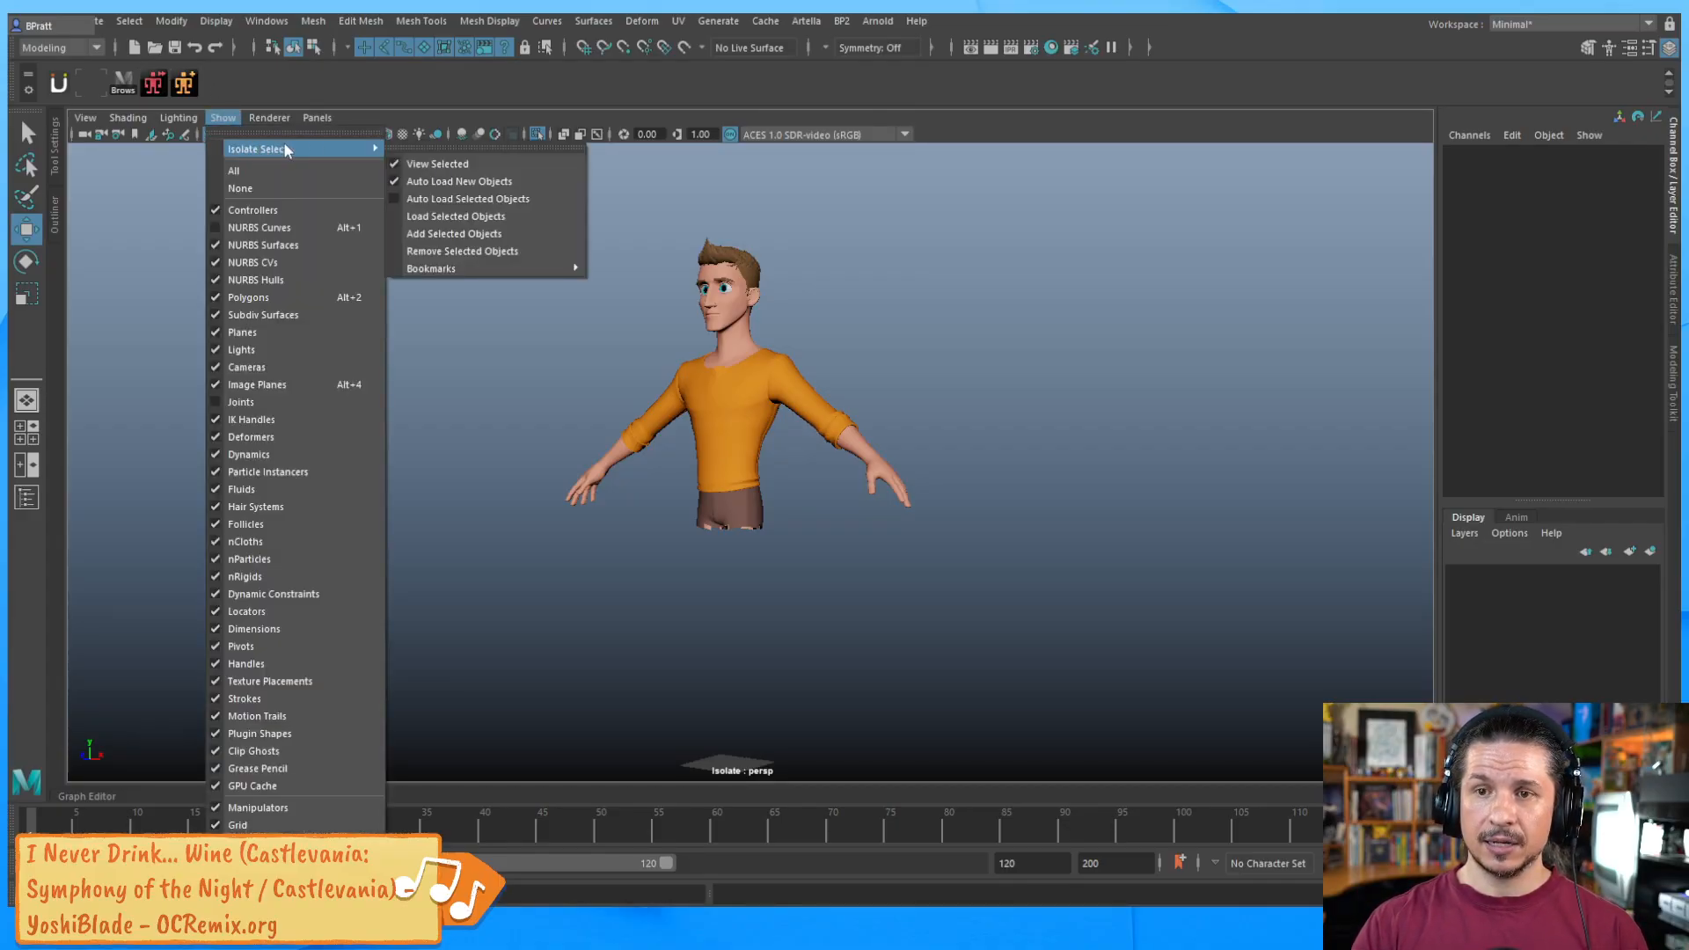
mouse_move(526, 268)
left_click(666, 269)
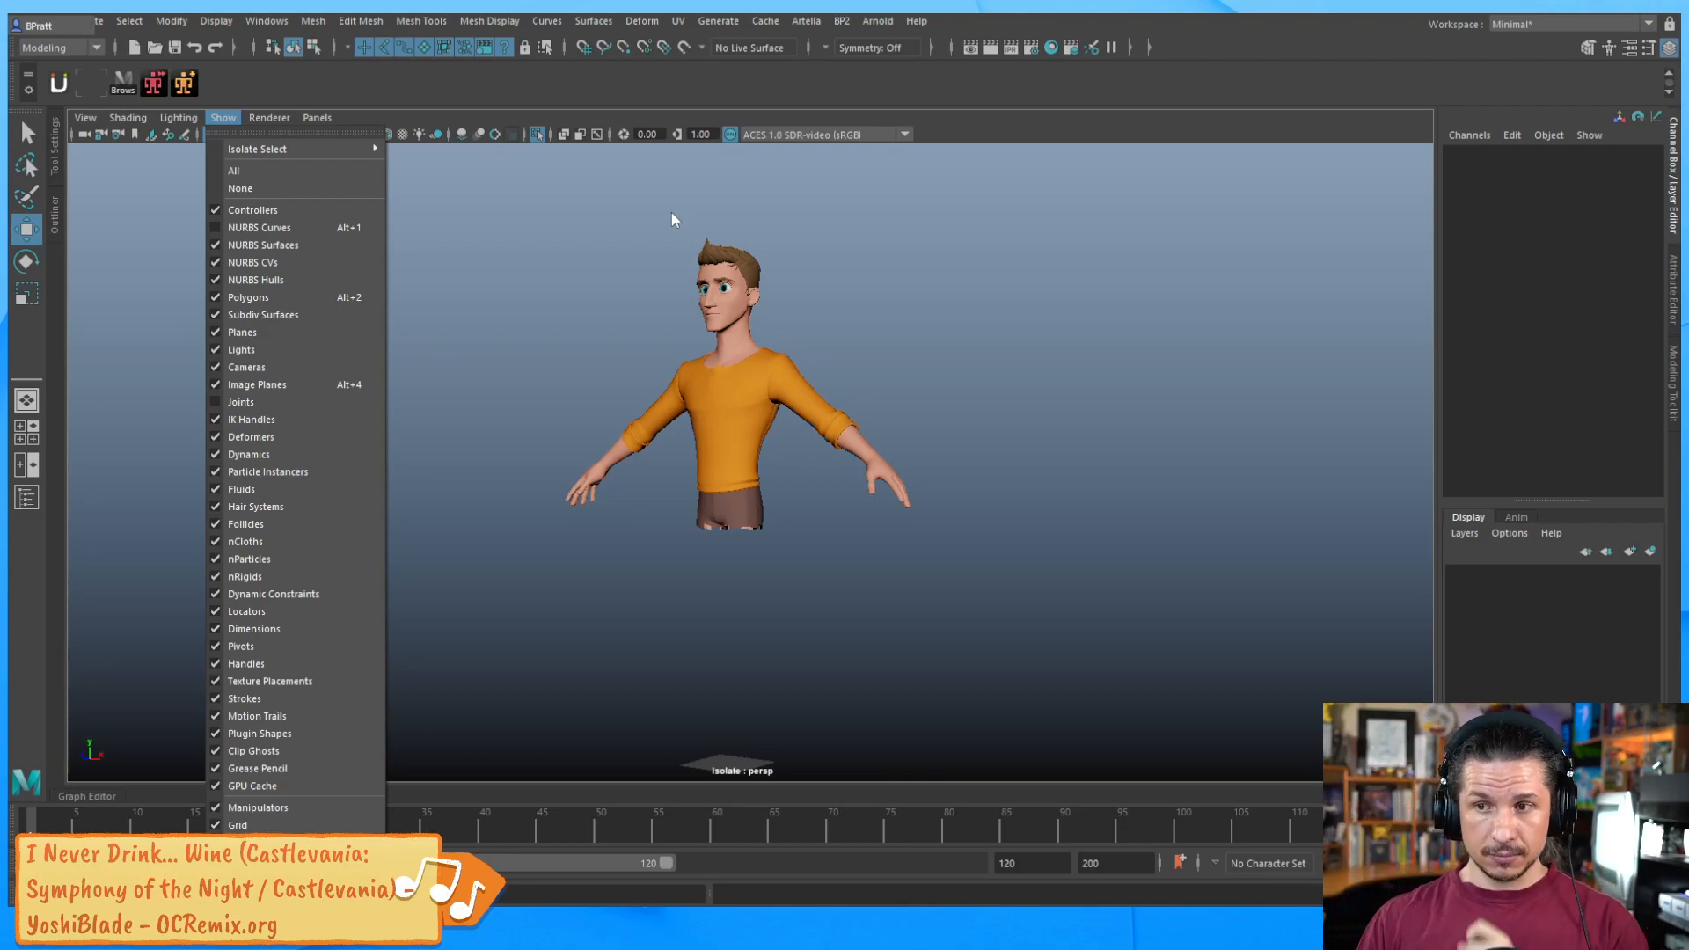
left_click(674, 219)
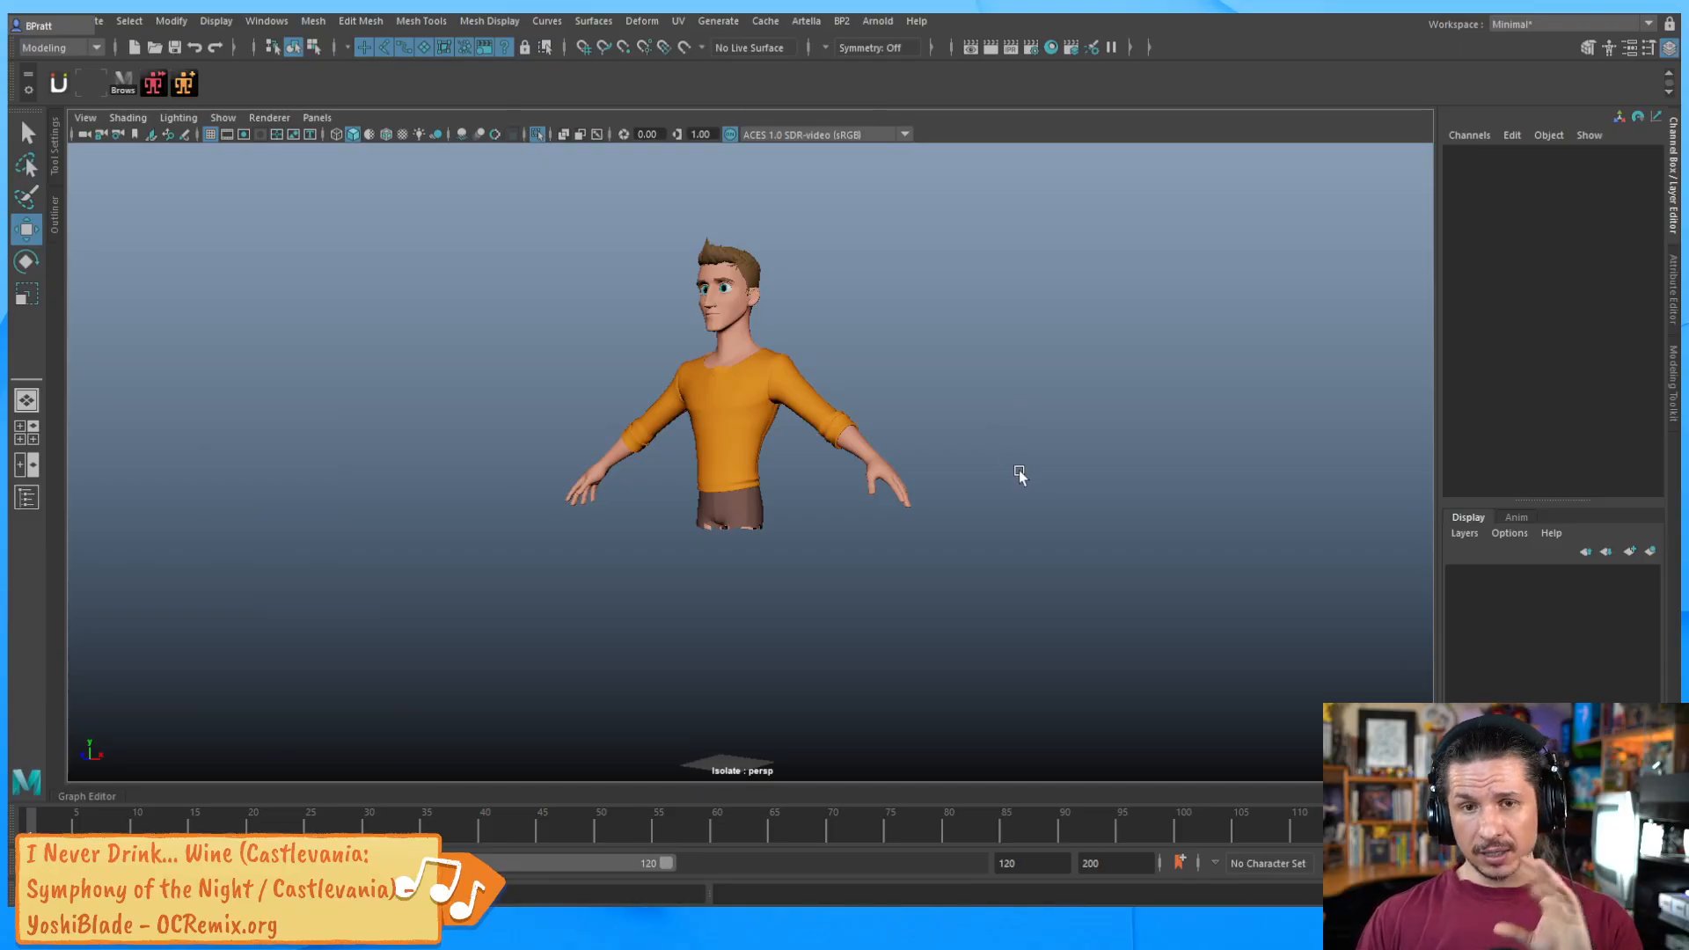